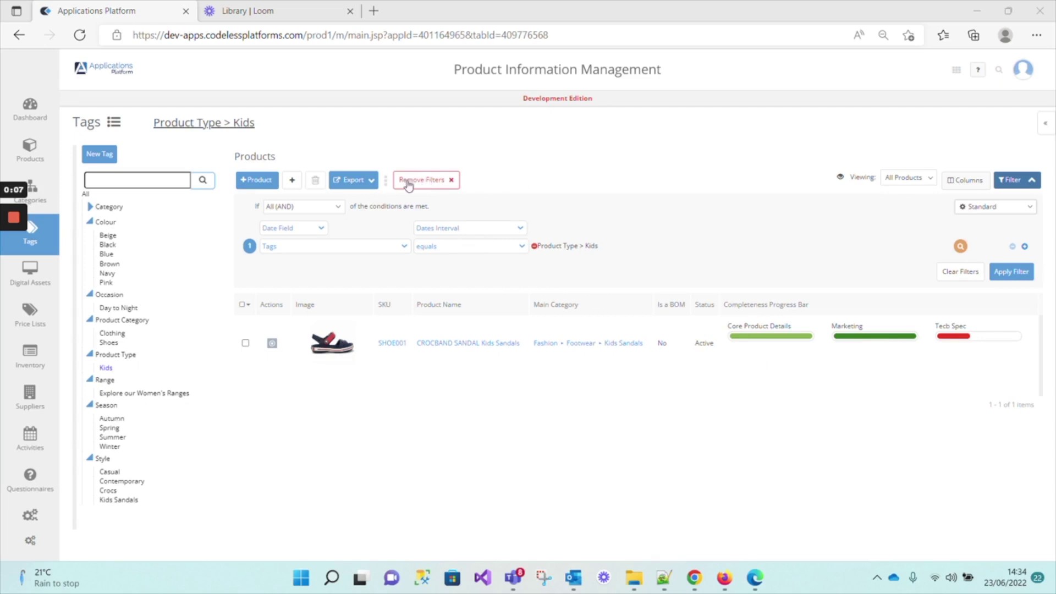
# Step: Open the Type picklist field of the Tag object definition for editing
pyautogui.moveTo(31, 237)
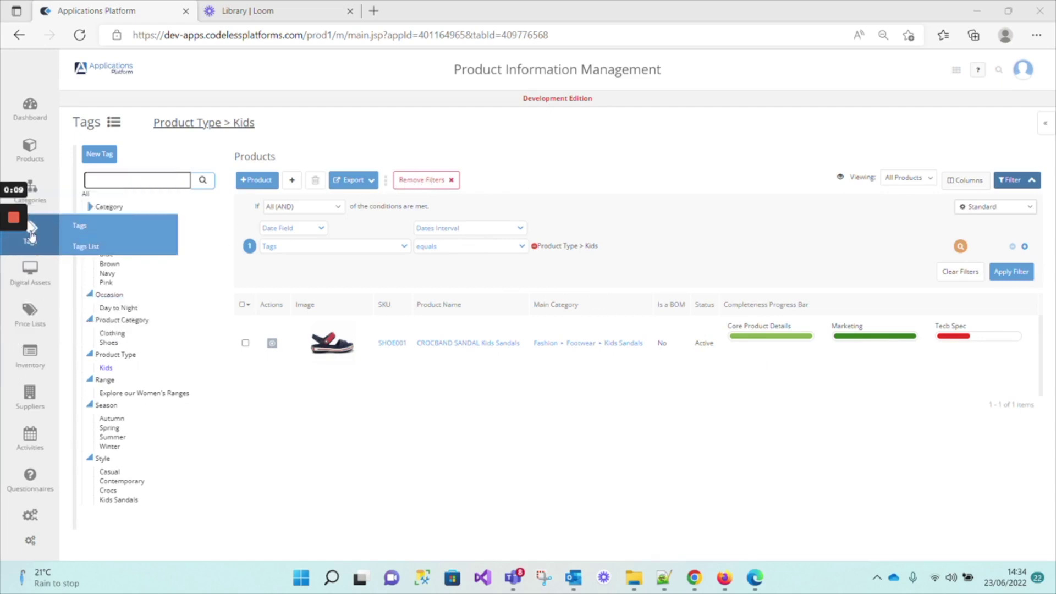
pyautogui.click(83, 232)
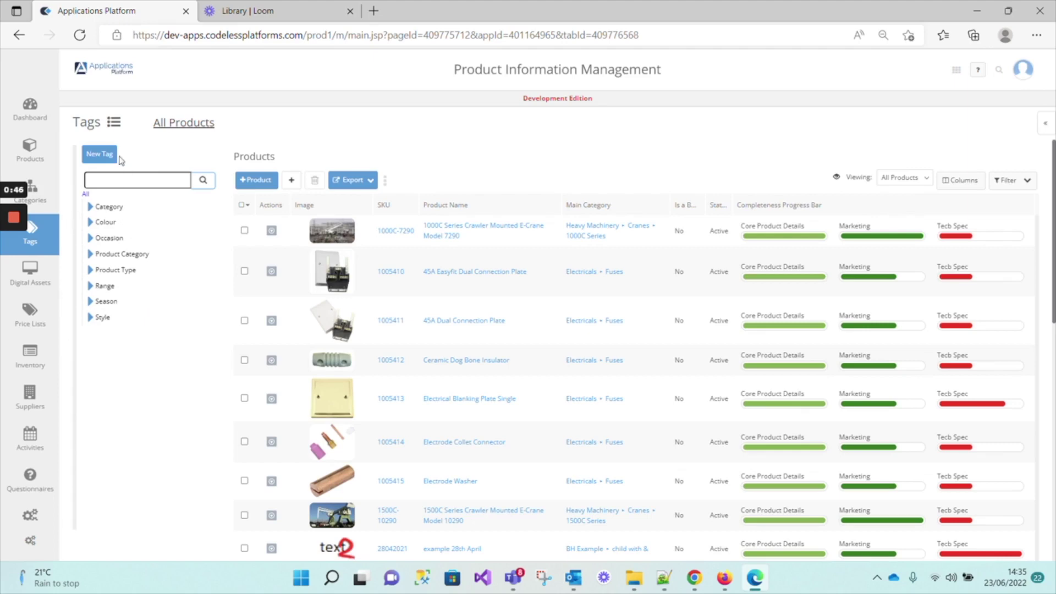
pyautogui.click(115, 122)
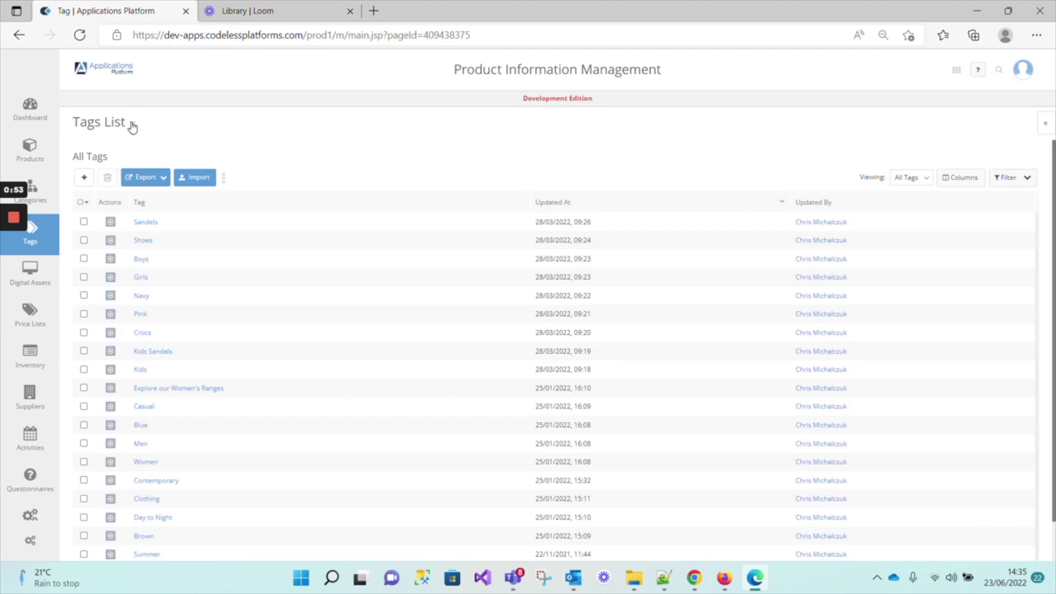
pyautogui.click(132, 124)
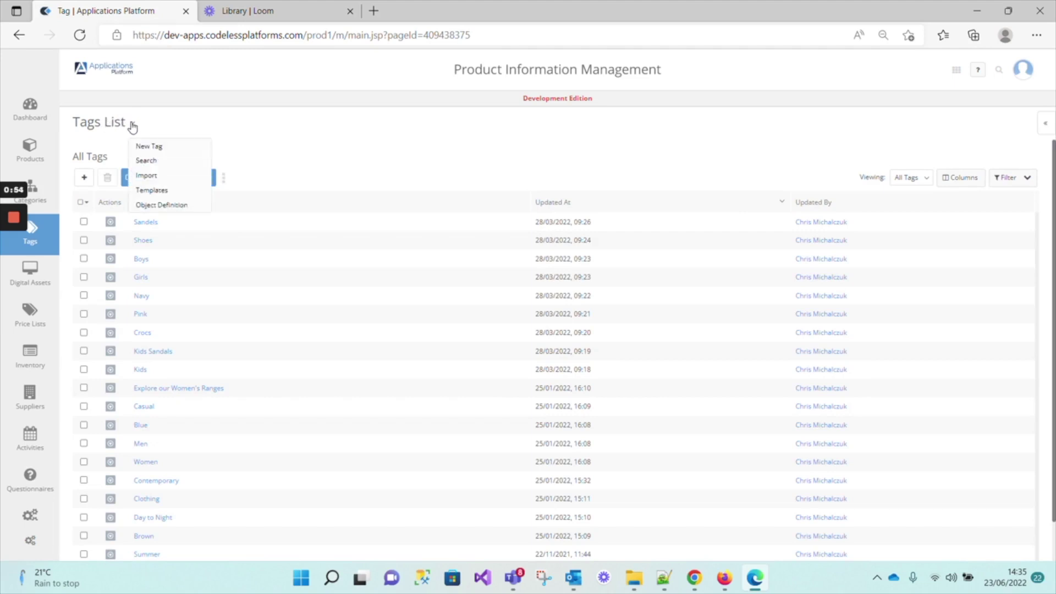
pyautogui.click(160, 205)
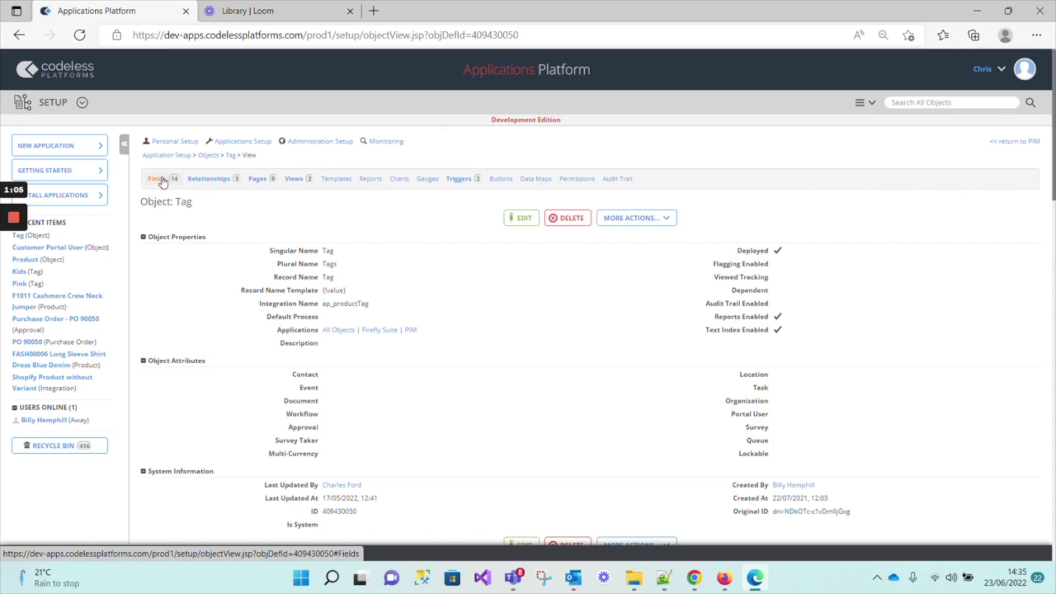
pyautogui.click(163, 181)
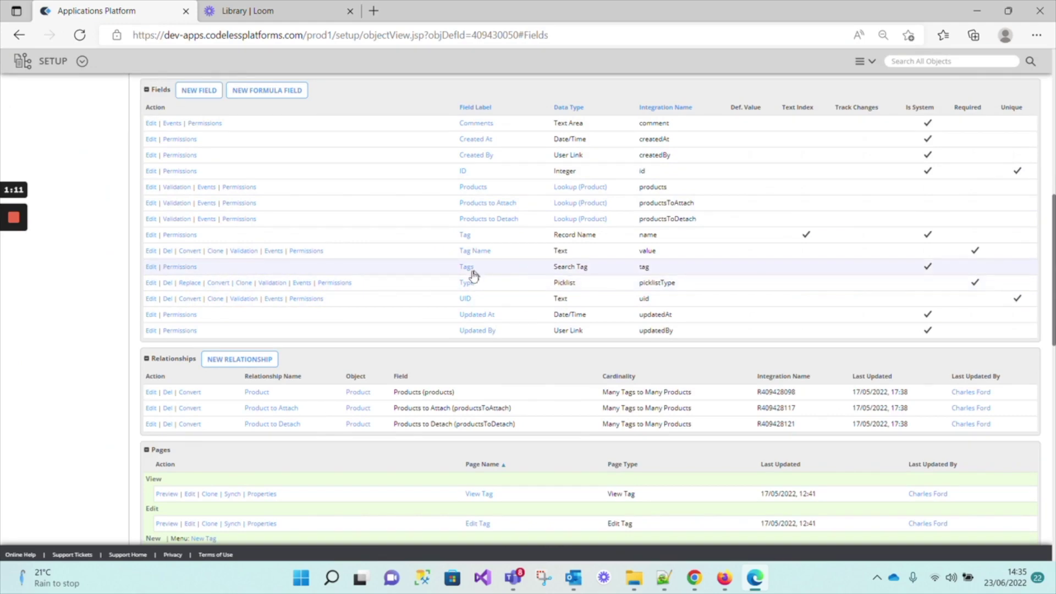
pyautogui.click(150, 283)
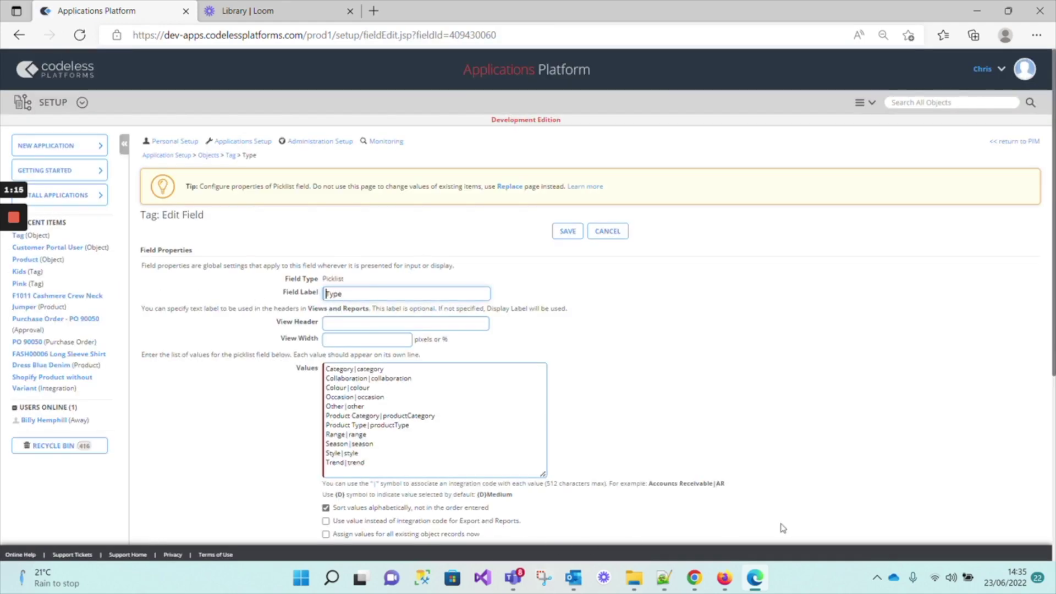
# Step: Switch to Notepad++, copy the line "Year|year", and return to the Type field's edit page in Edge
pyautogui.click(666, 582)
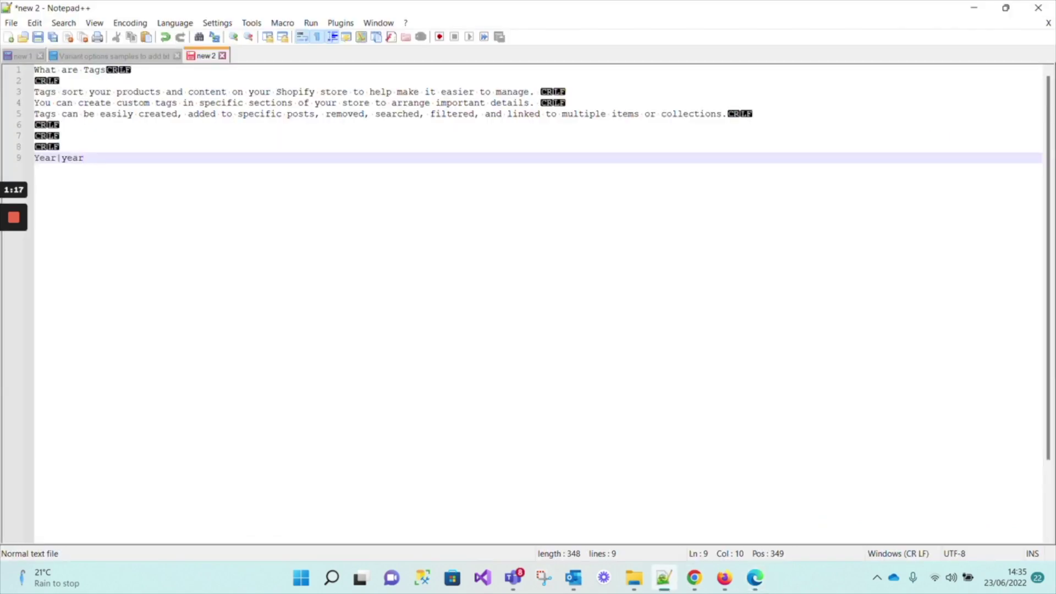
pyautogui.hotkey('shift', 'Home')
pyautogui.hotkey('ctrl', 'c')
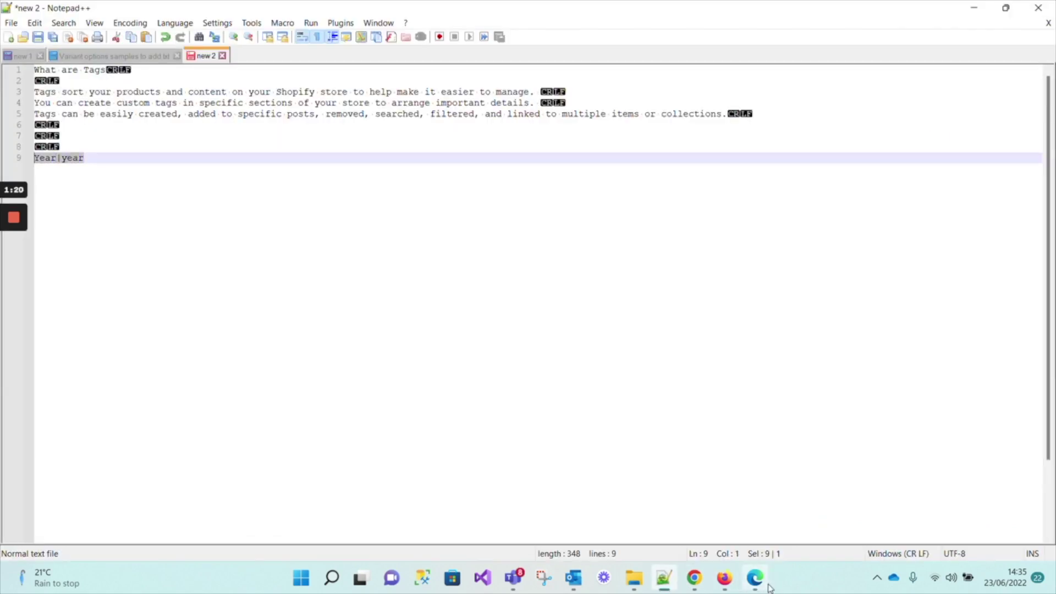
pyautogui.moveTo(768, 587)
pyautogui.click(723, 582)
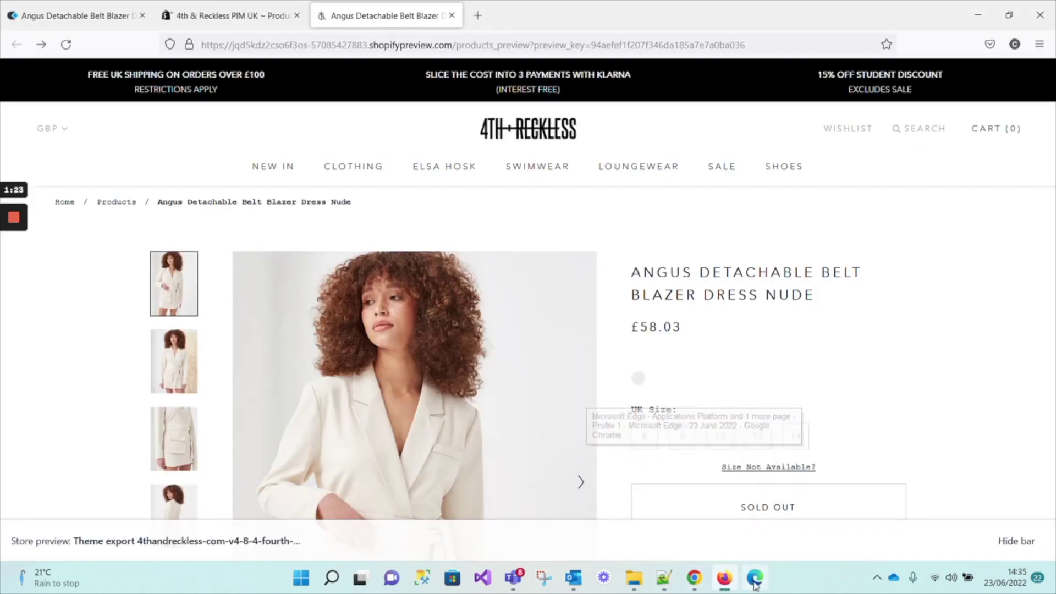
pyautogui.moveTo(668, 589)
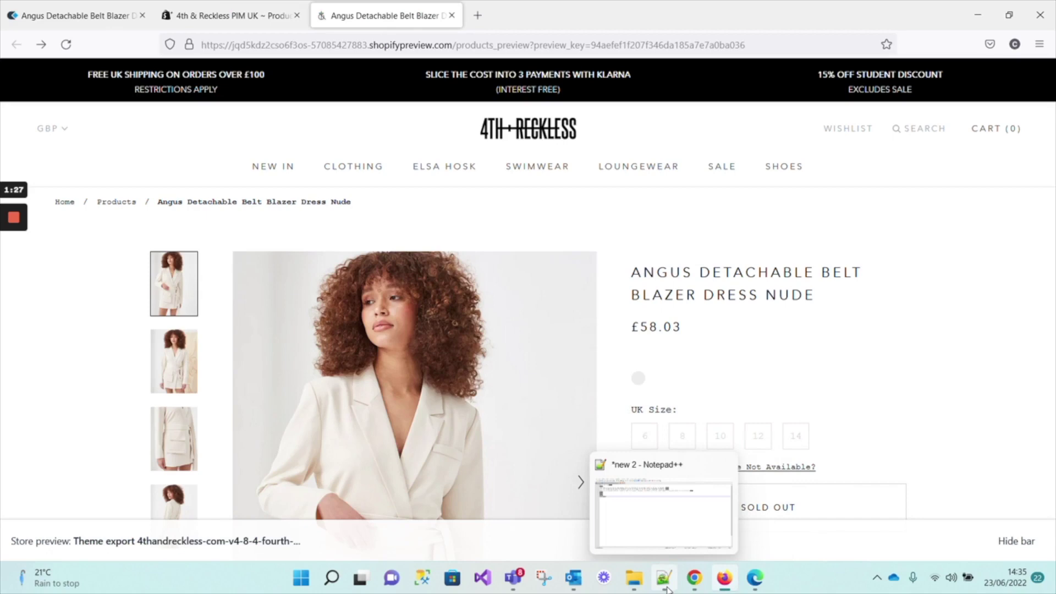
pyautogui.click(754, 582)
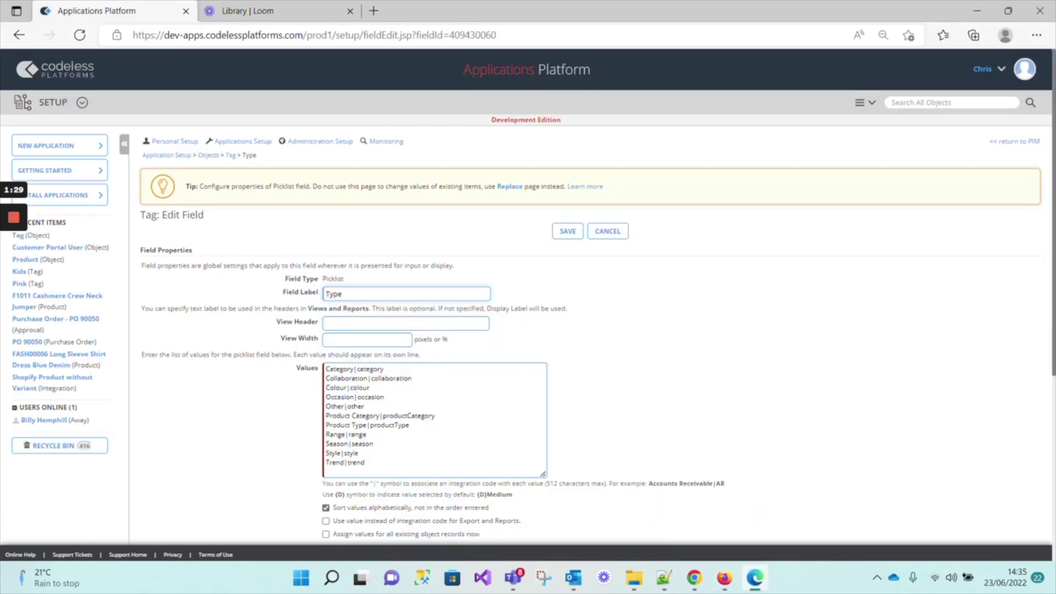
# Step: Add "Year|year" as a new line at the end of the Type picklist values and save the field
pyautogui.click(356, 463)
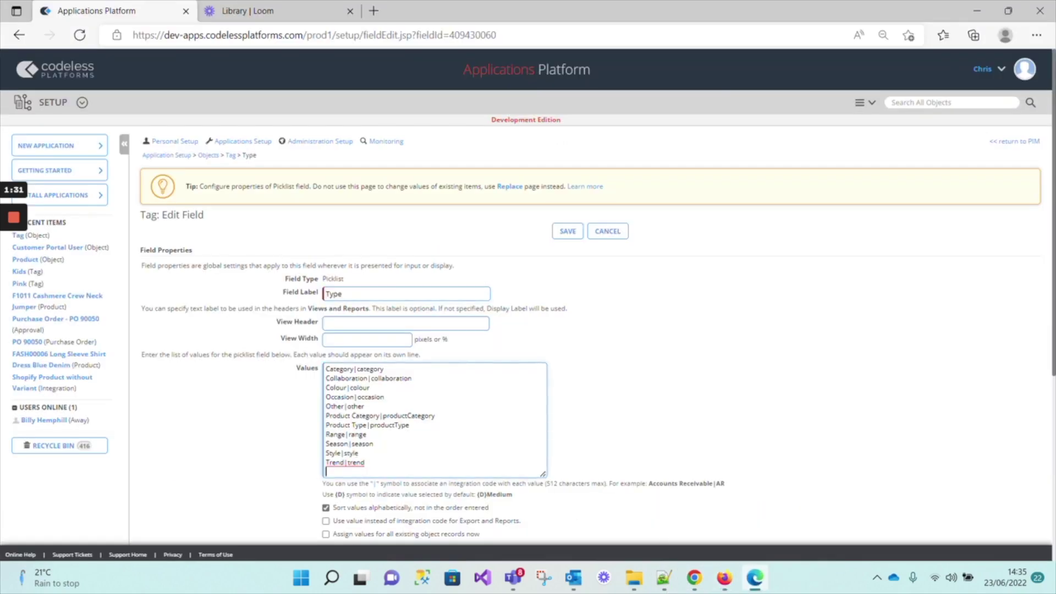
pyautogui.hotkey('ctrl', 'v')
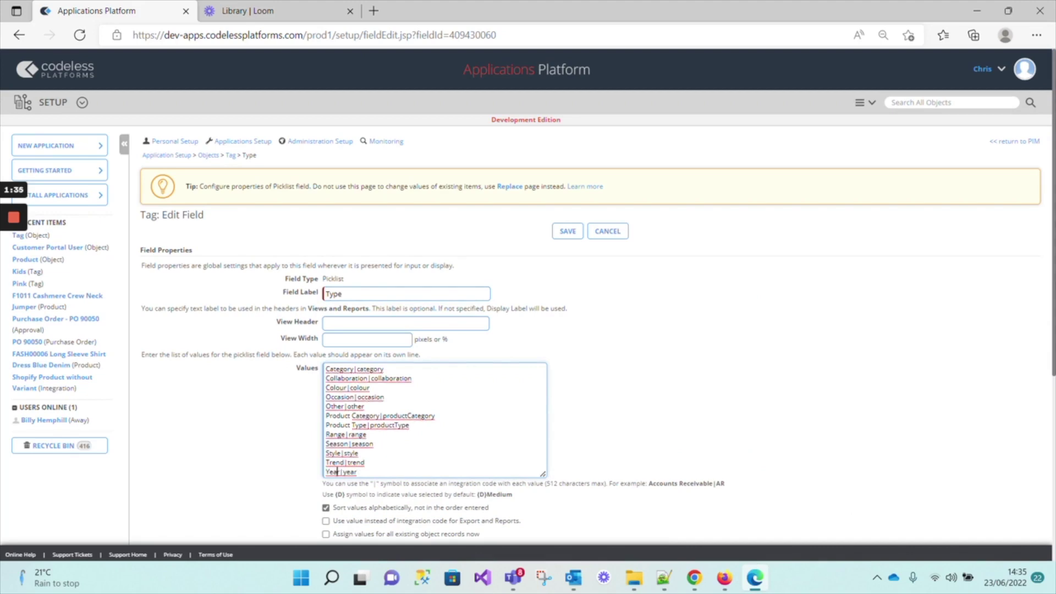
pyautogui.moveTo(336, 471)
pyautogui.mouseDown()
pyautogui.moveTo(325, 472)
pyautogui.moveTo(340, 472)
pyautogui.mouseUp()
pyautogui.moveTo(344, 471); pyautogui.dragTo(354, 472)
pyautogui.scroll(-3, 469, 486)
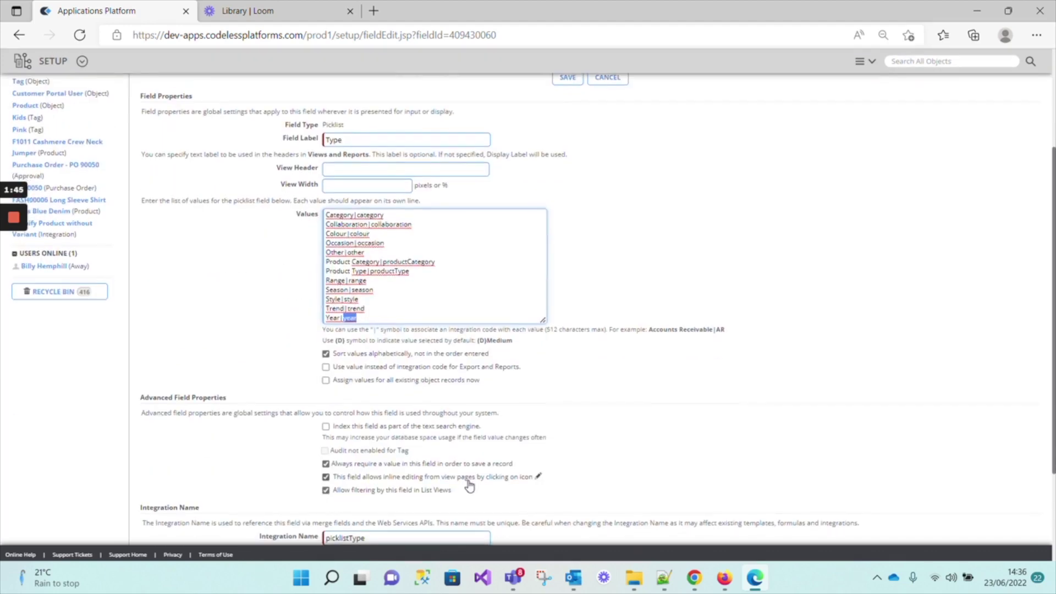
pyautogui.scroll(3, 469, 486)
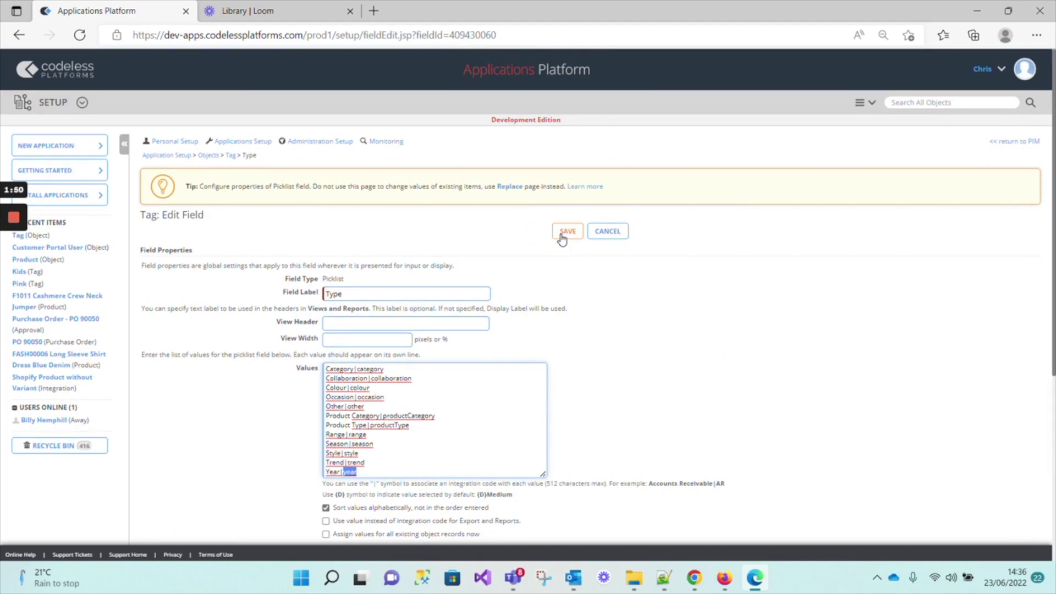
pyautogui.click(561, 239)
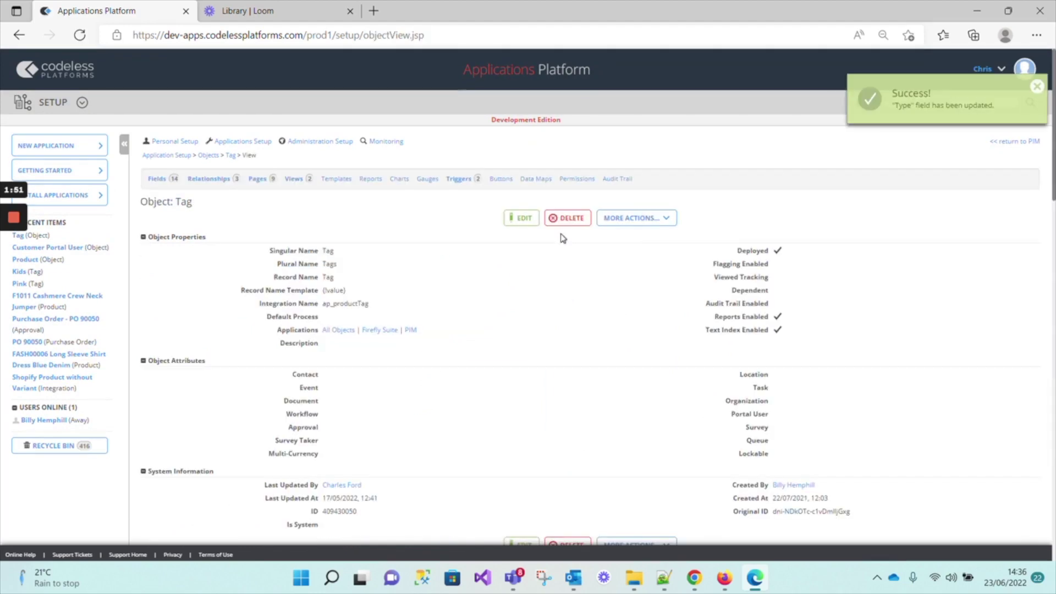
# Step: Return to PIM and create a new tag of type Year named 2022
pyautogui.click(1003, 142)
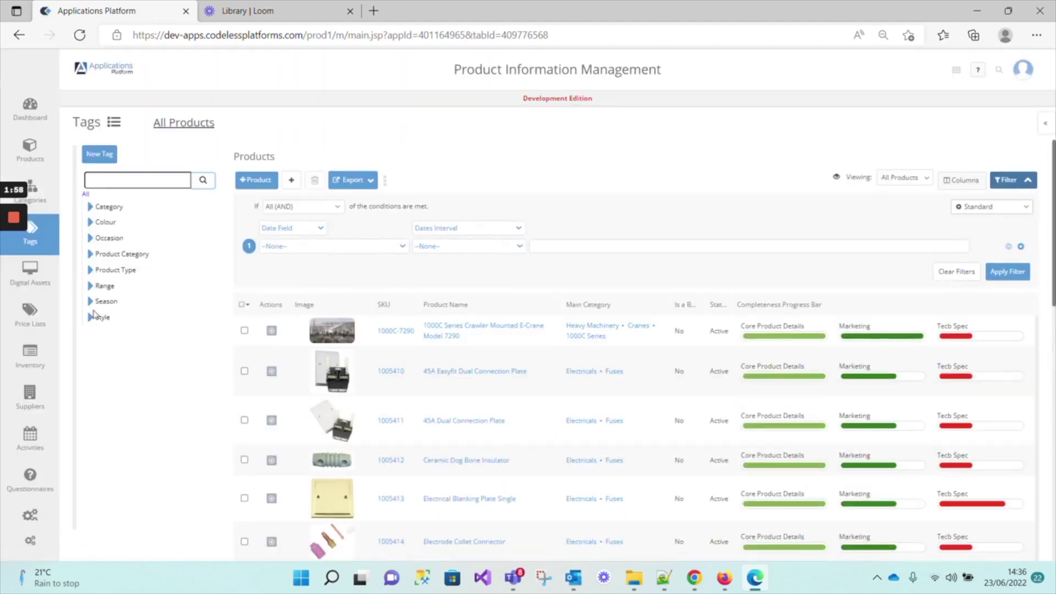
pyautogui.click(105, 158)
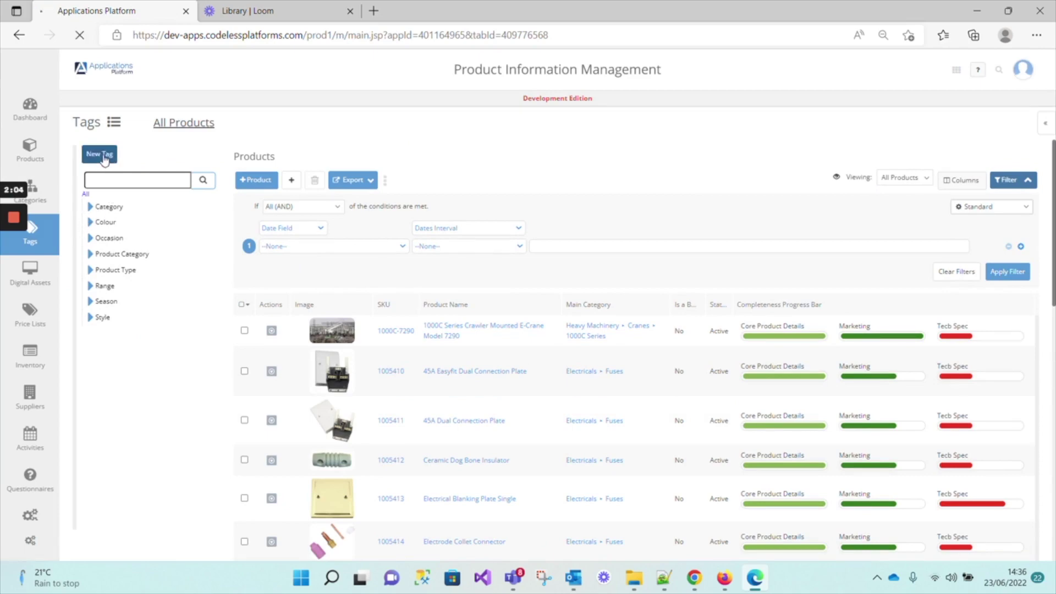
pyautogui.click(254, 211)
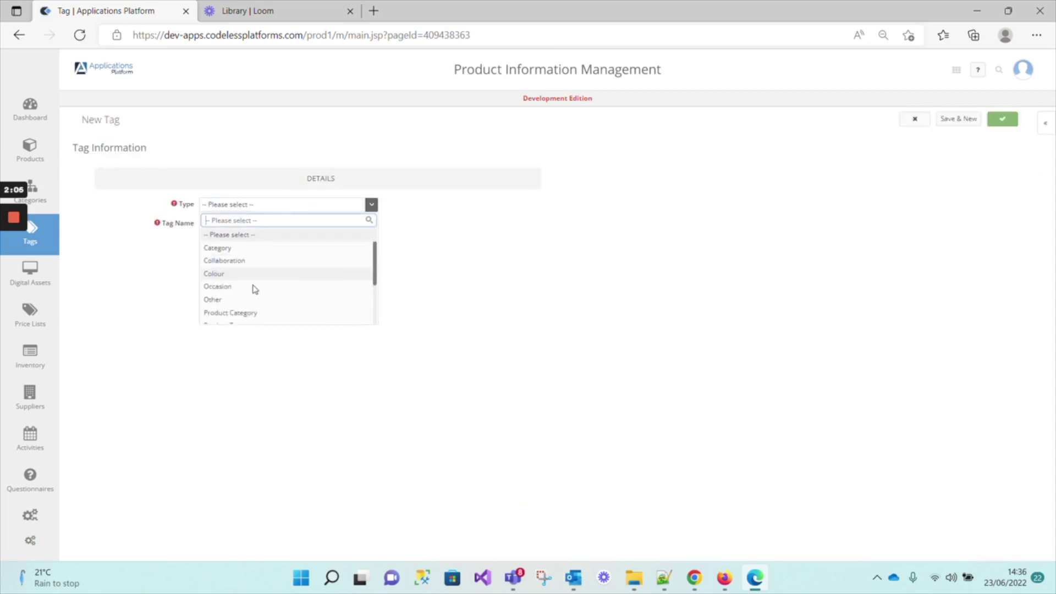
pyautogui.scroll(-5, 254, 288)
pyautogui.click(249, 316)
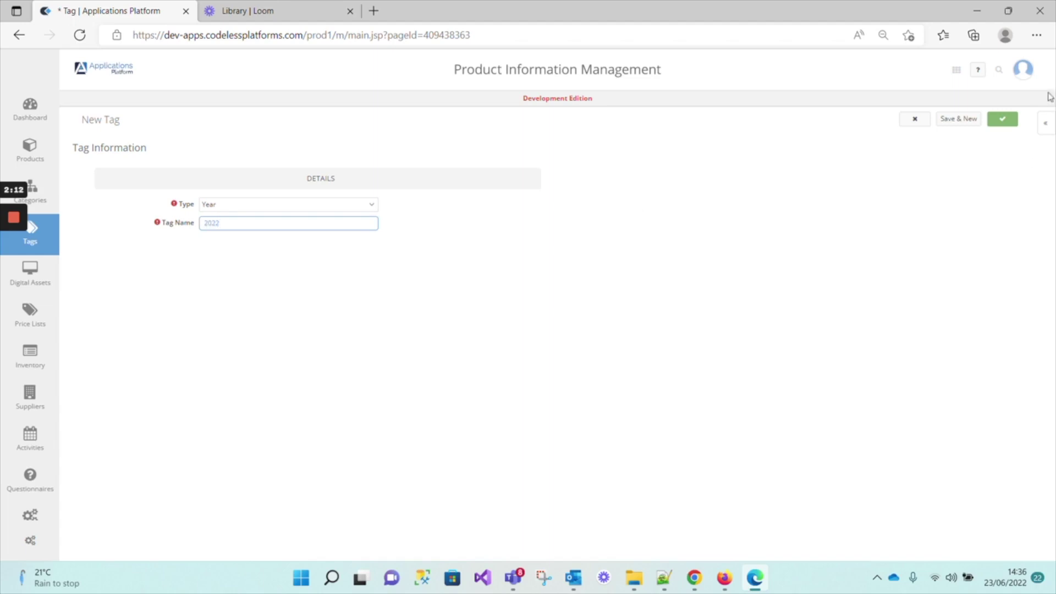
pyautogui.click(1007, 123)
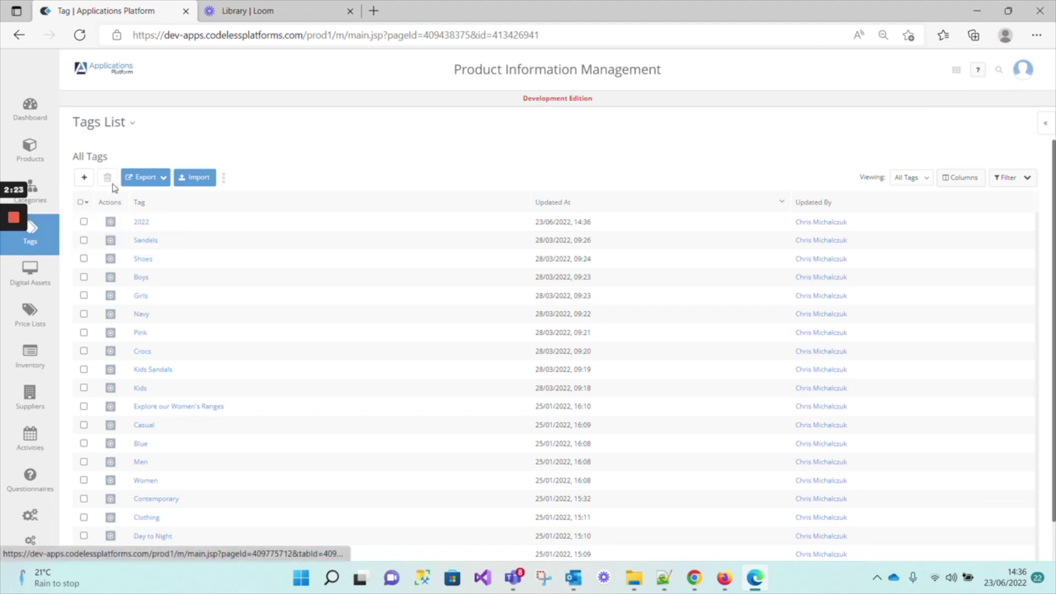
# Step: Quick-create another tag of type Year named 2023 from the tags list
pyautogui.click(84, 177)
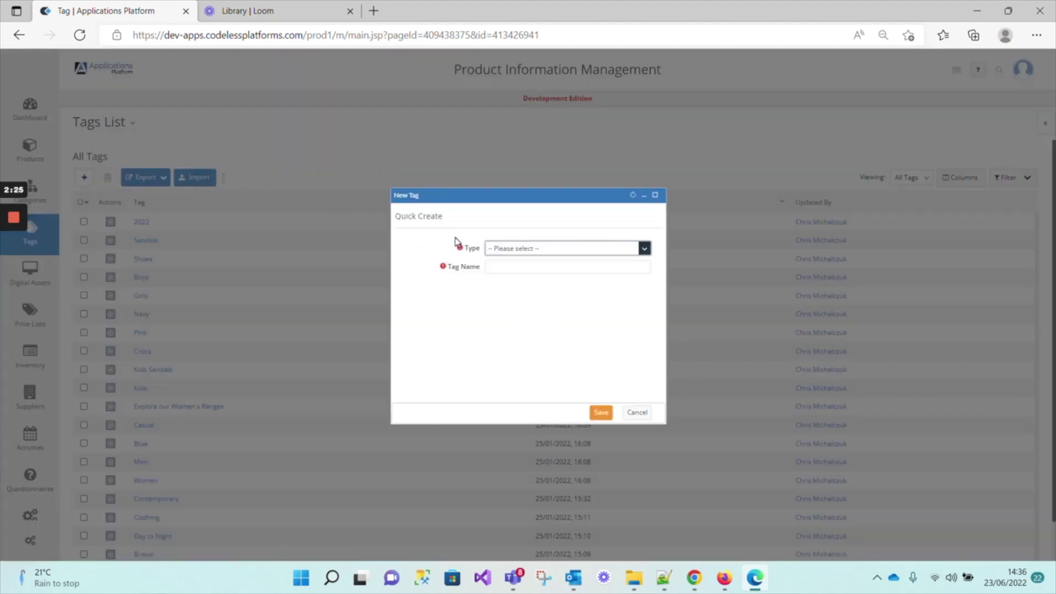
pyautogui.click(536, 249)
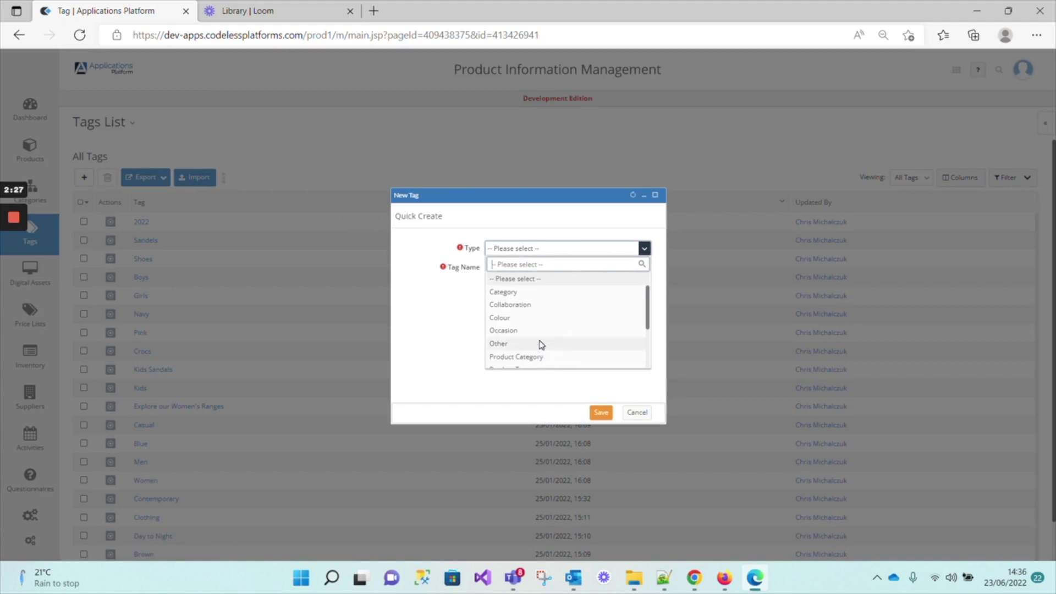
pyautogui.scroll(-3, 541, 344)
pyautogui.click(521, 360)
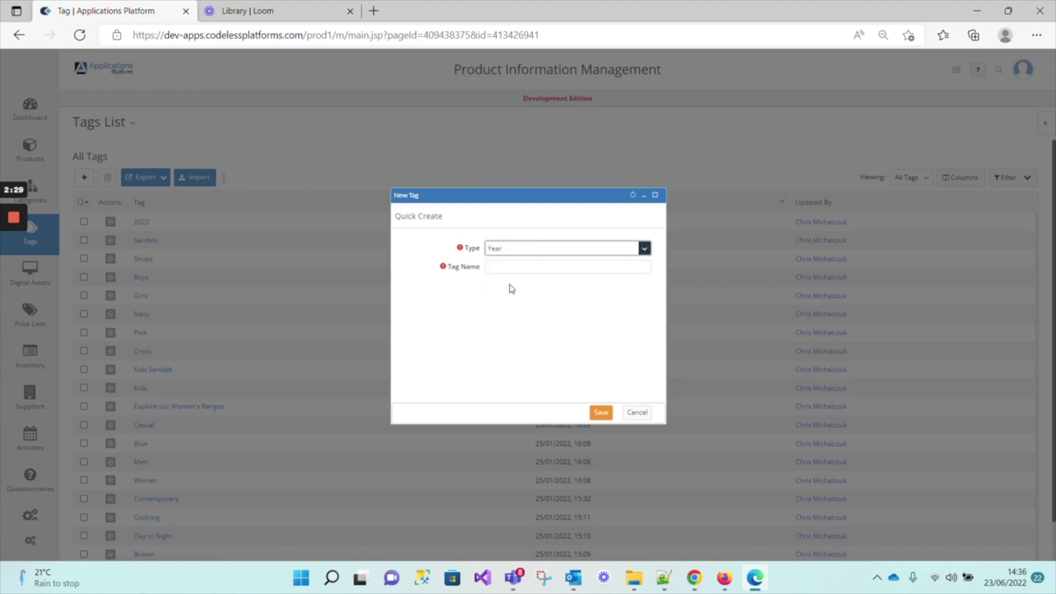
pyautogui.click(512, 266)
pyautogui.write('2023')
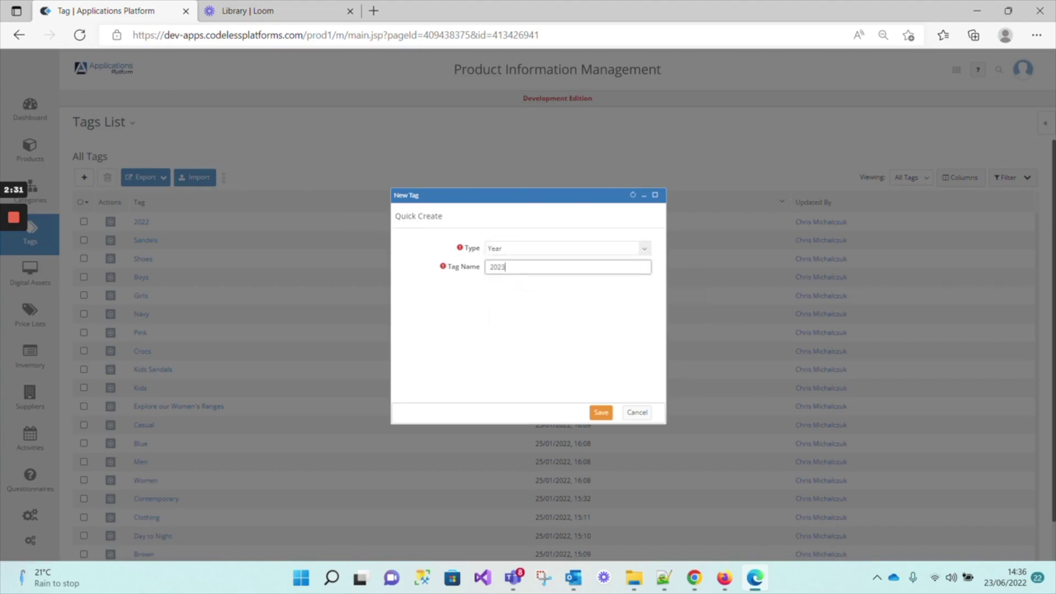
pyautogui.press('Return')
# Step: Expand the Year type in the tag tree and filter the products by the 2022 tag
pyautogui.moveTo(39, 248)
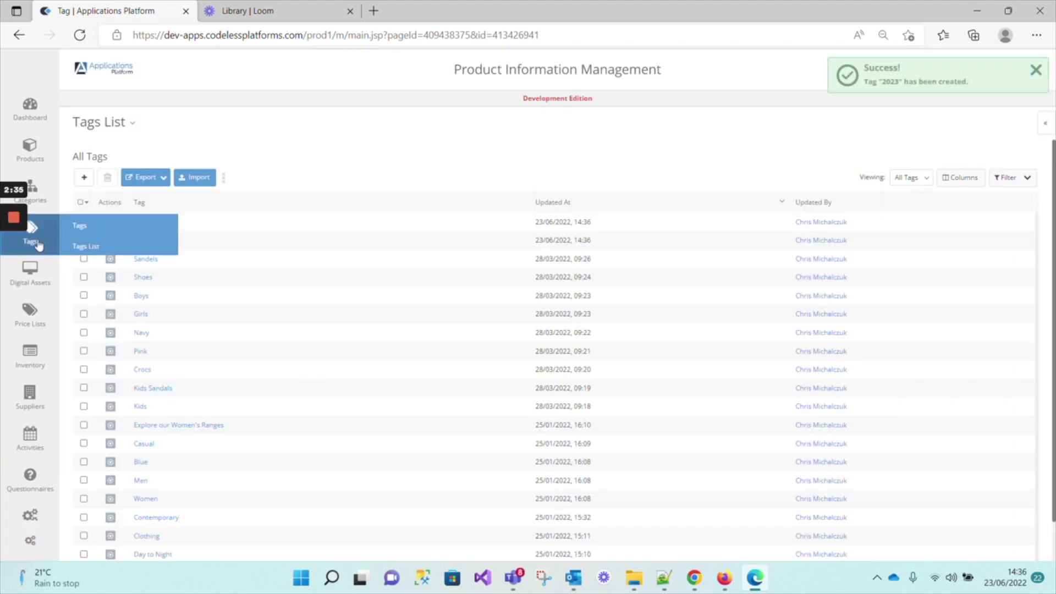
pyautogui.click(101, 251)
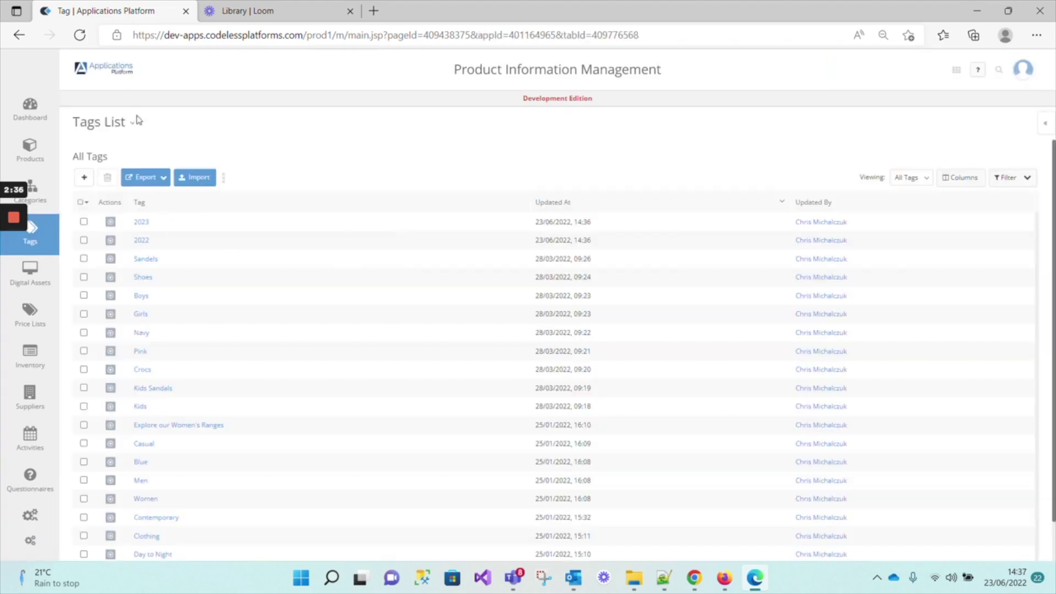
pyautogui.moveTo(40, 235)
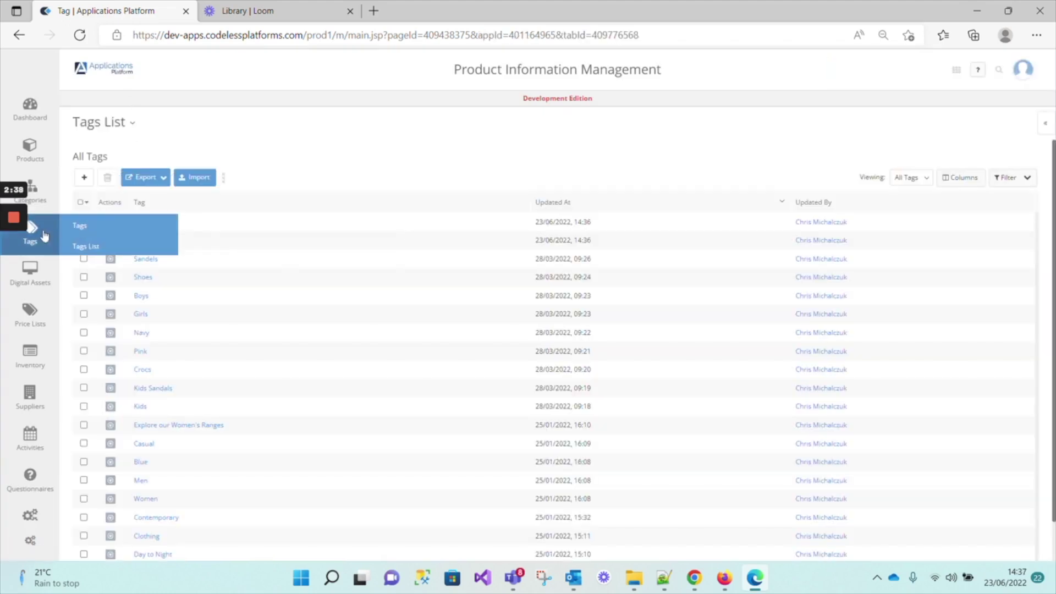
pyautogui.click(77, 224)
pyautogui.click(89, 332)
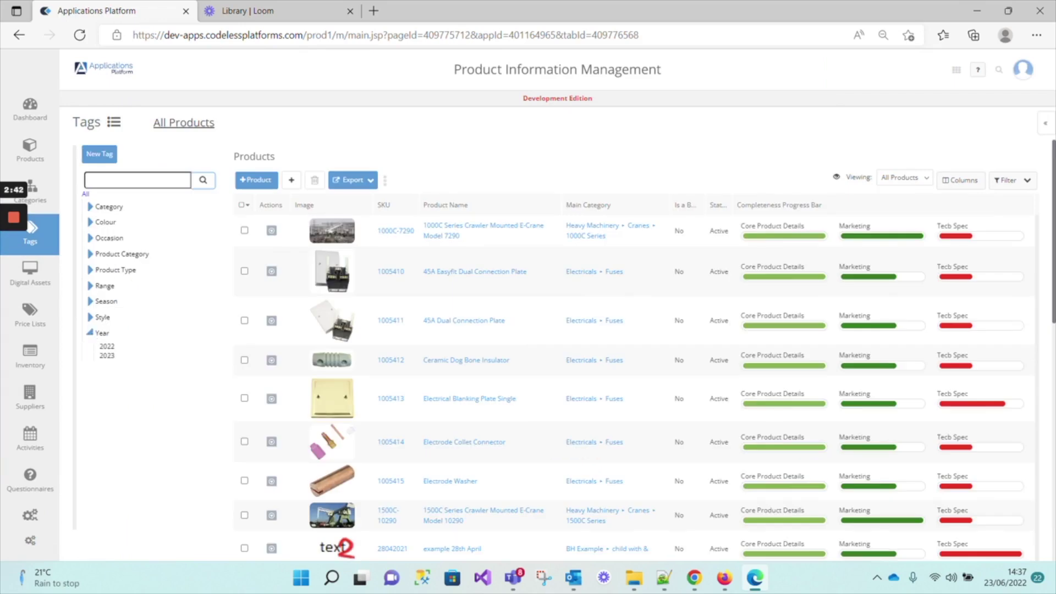
pyautogui.click(106, 346)
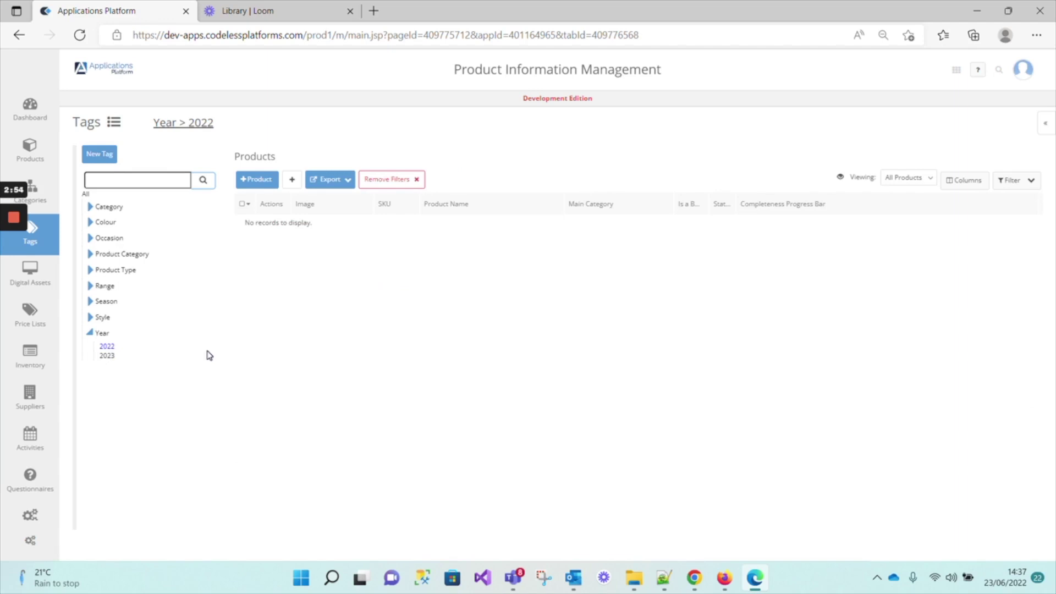
pyautogui.click(256, 179)
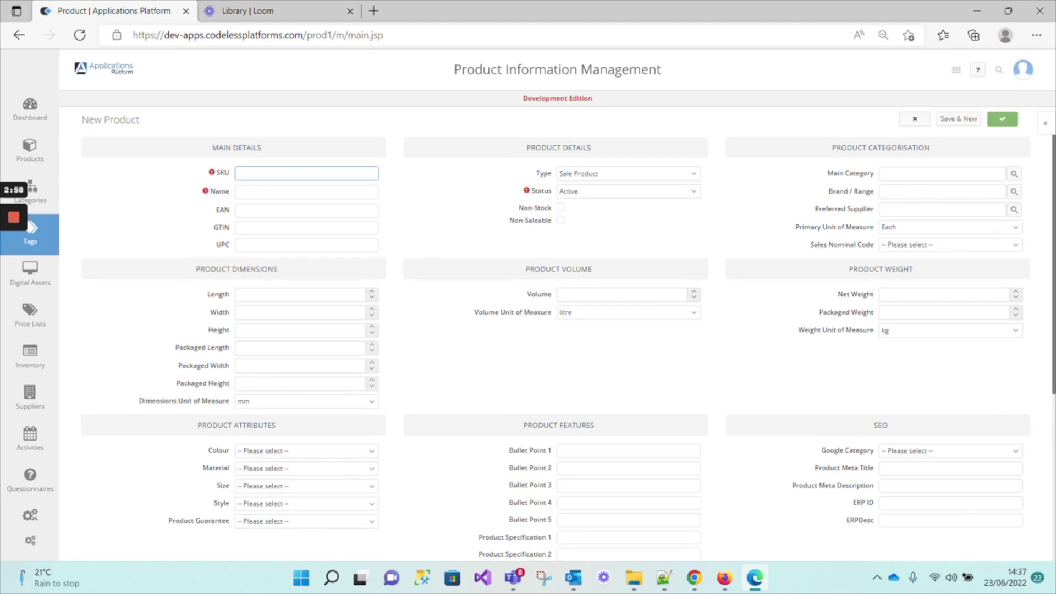
pyautogui.click(1001, 118)
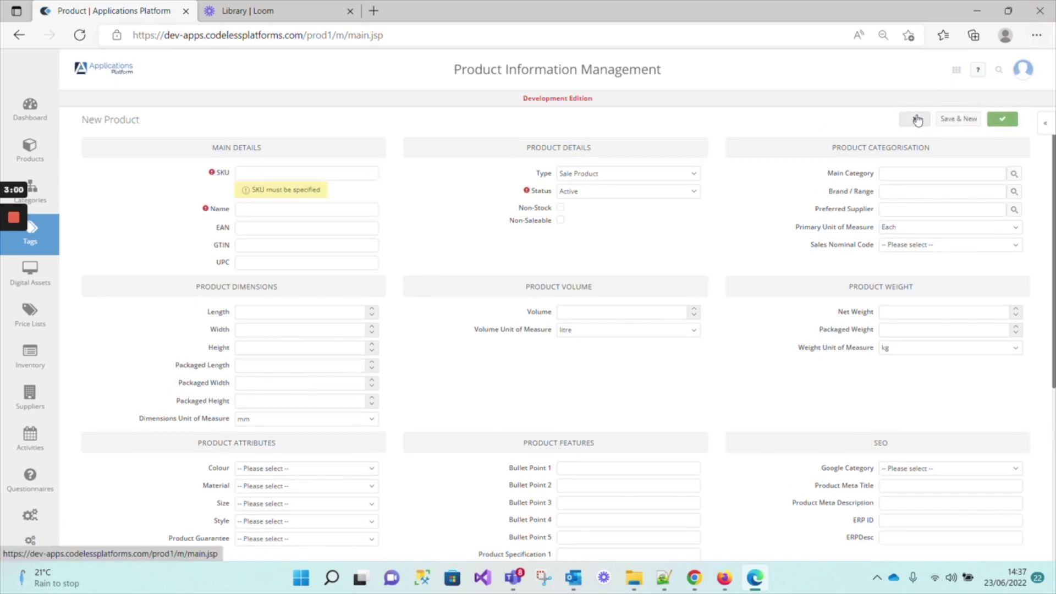
pyautogui.click(915, 119)
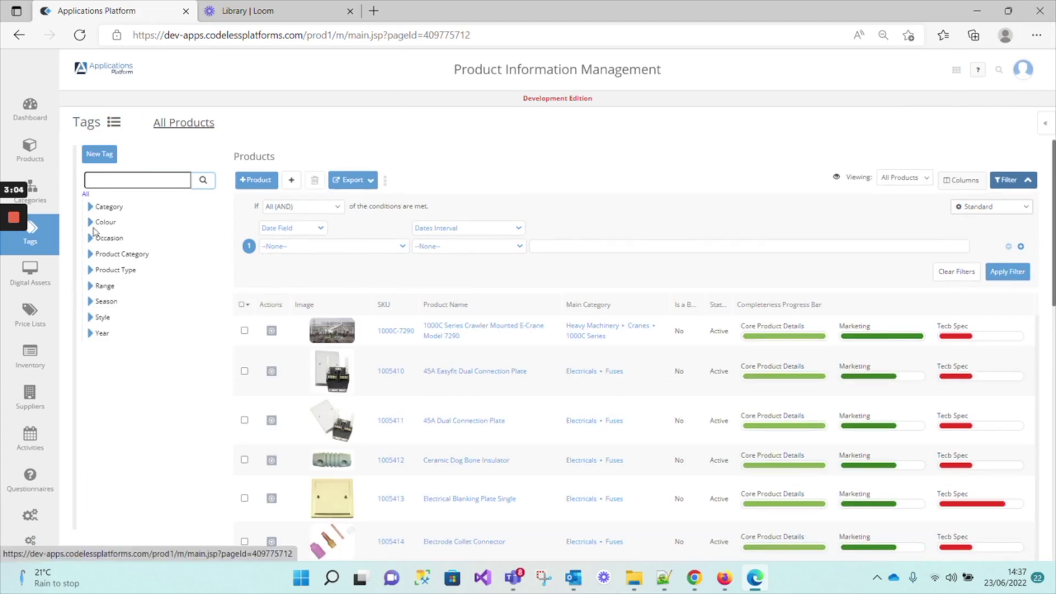
# Step: Filter the products by the Year tag type in the tag tree
pyautogui.click(112, 333)
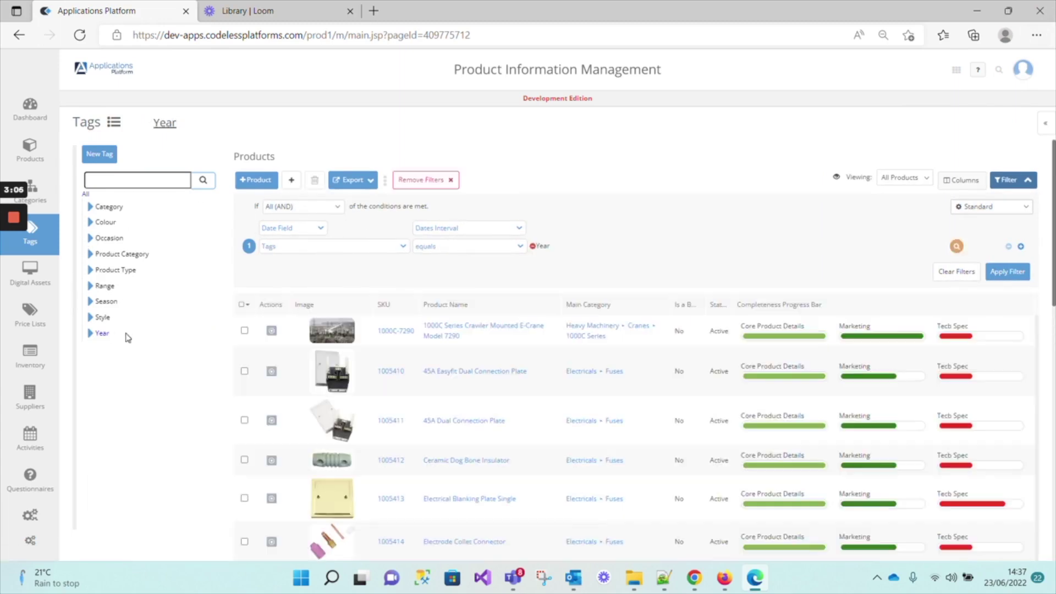
pyautogui.moveTo(14, 234)
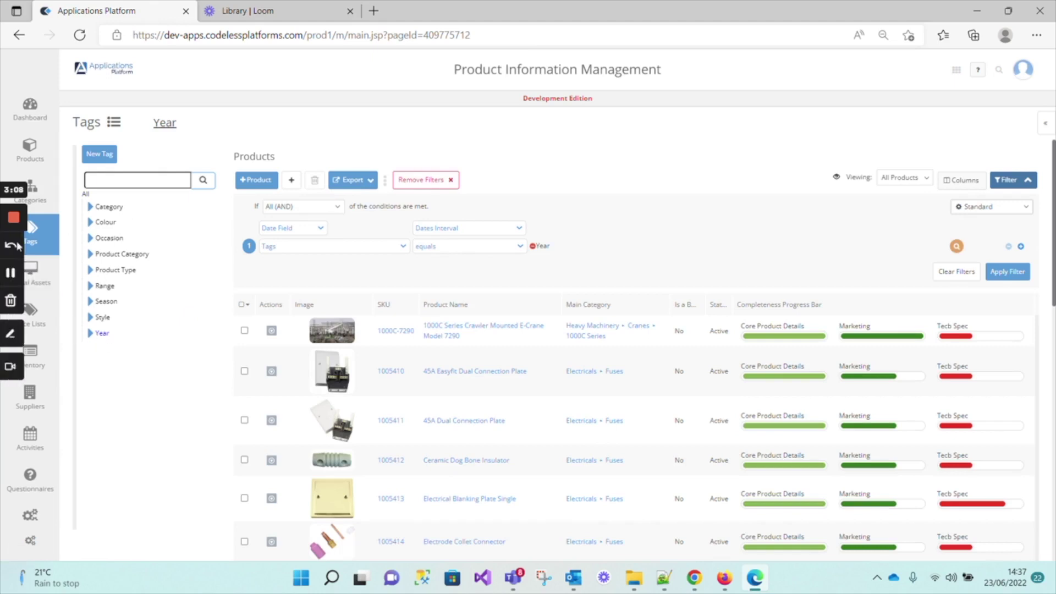
pyautogui.click(14, 275)
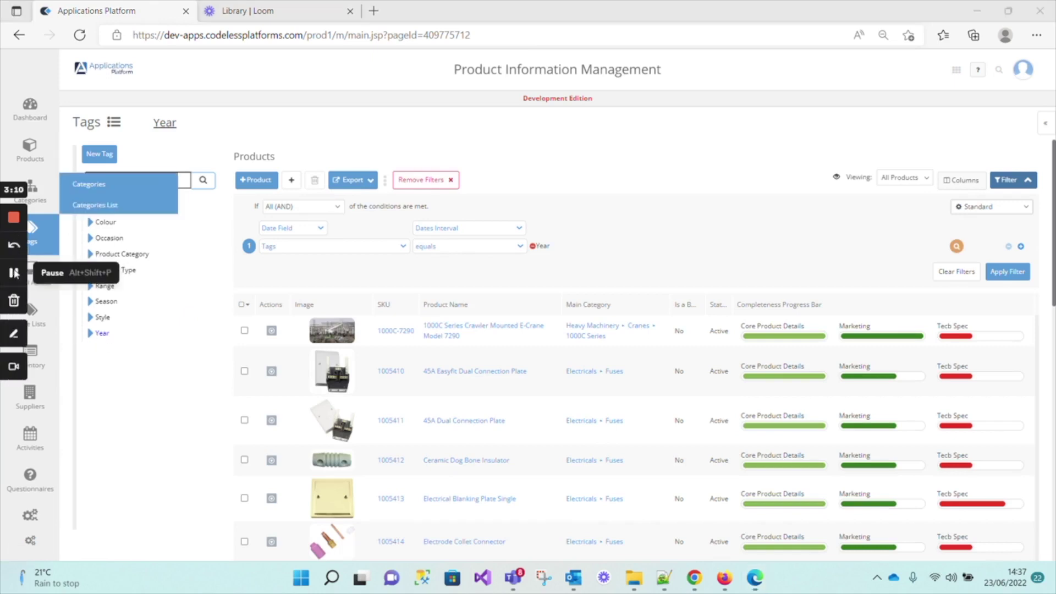
# Step: Search the product records for f1011 and open the Cashmere Crew Neck Jumper
pyautogui.click(83, 148)
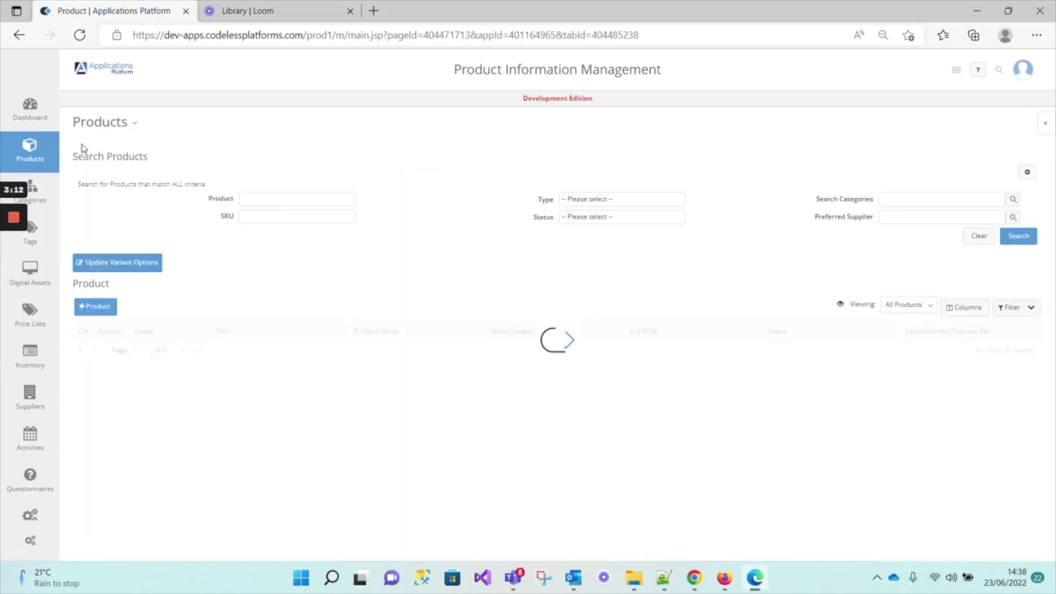
pyautogui.click(244, 198)
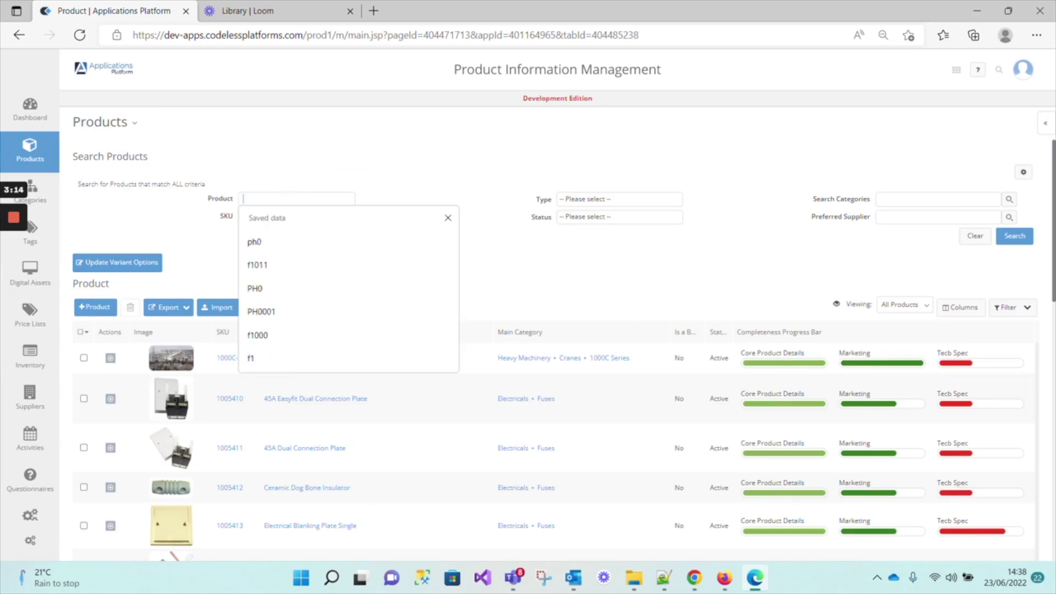
pyautogui.write('f1')
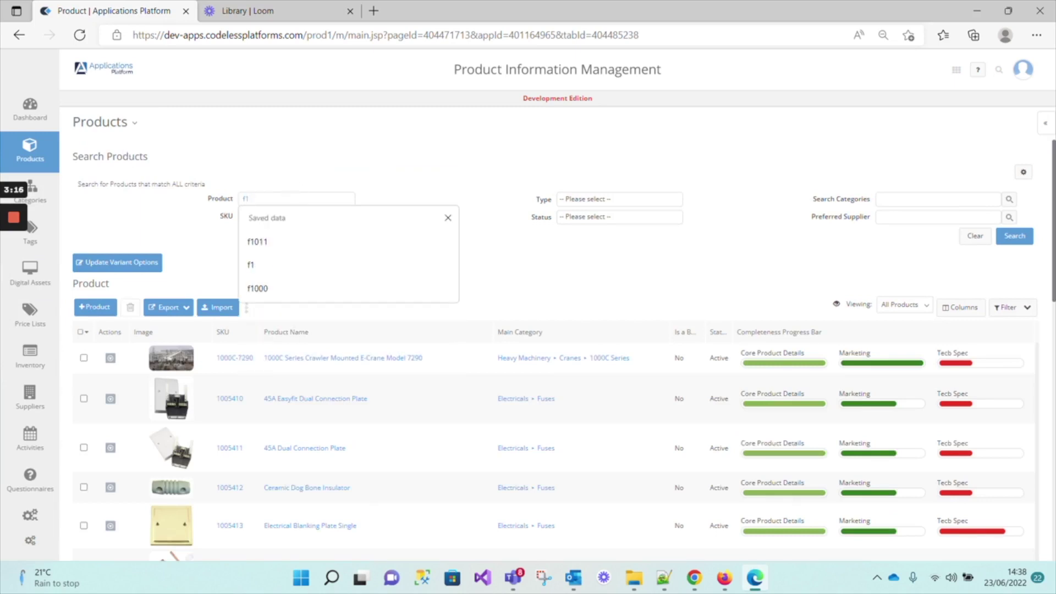
pyautogui.write('011')
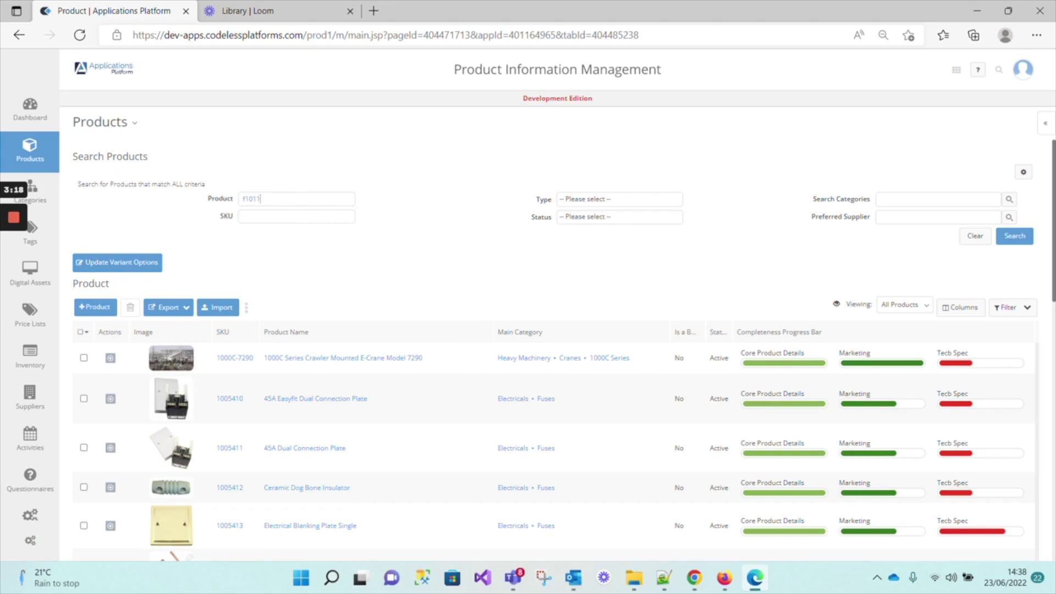
pyautogui.press('Return')
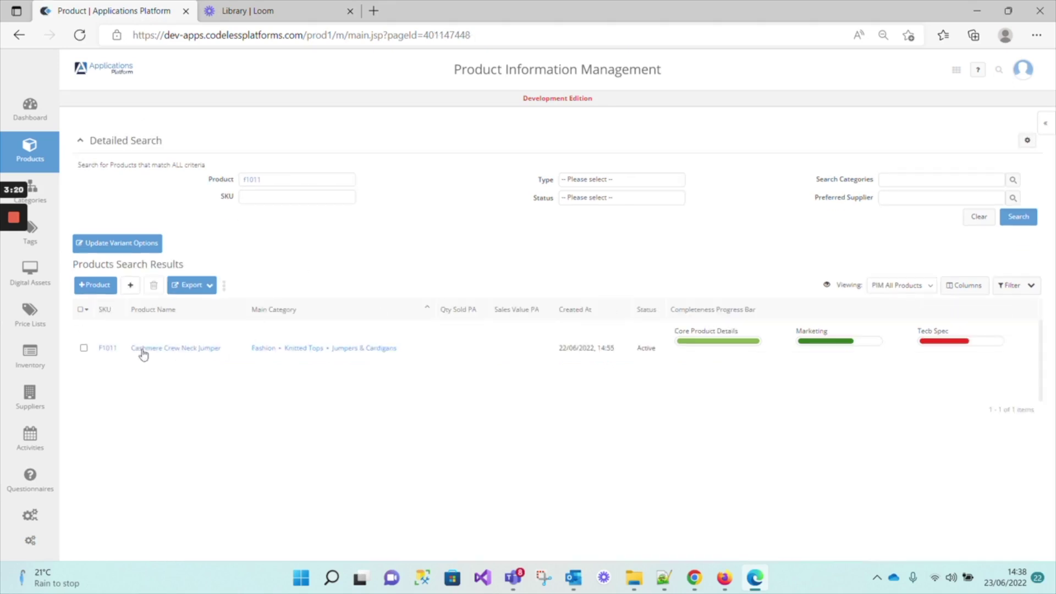
pyautogui.click(107, 348)
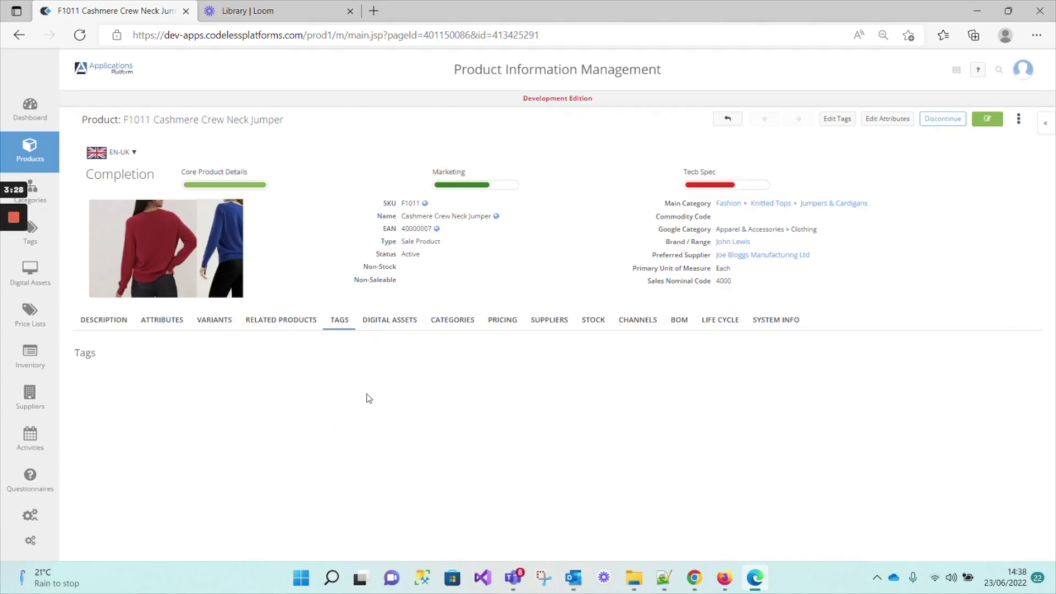
# Step: Open the jumper's tags for editing and select both the 2022 and 2023 tags of type Year
pyautogui.click(840, 123)
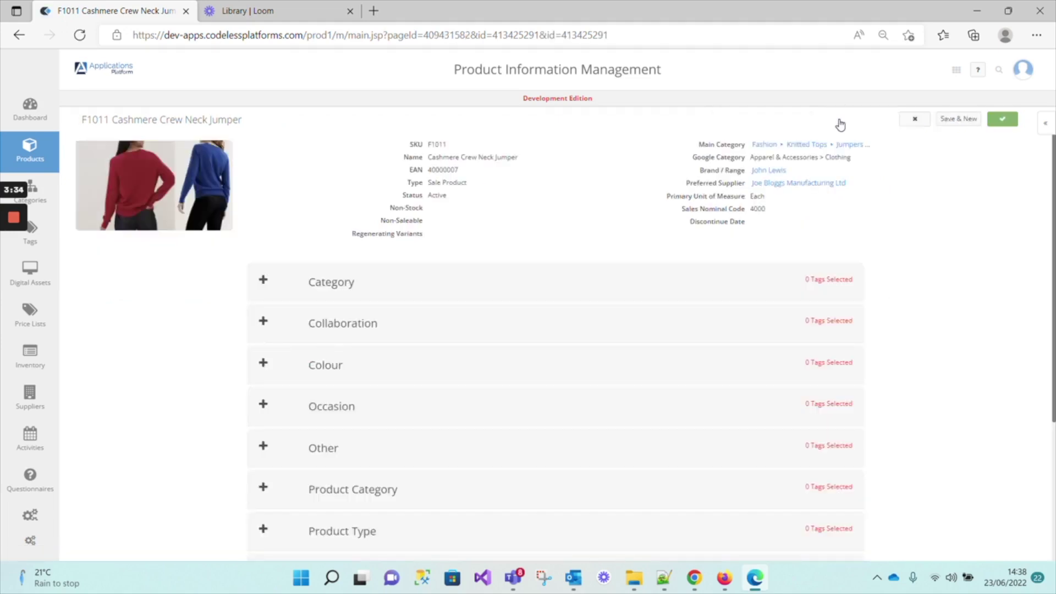
pyautogui.scroll(-4, 528, 336)
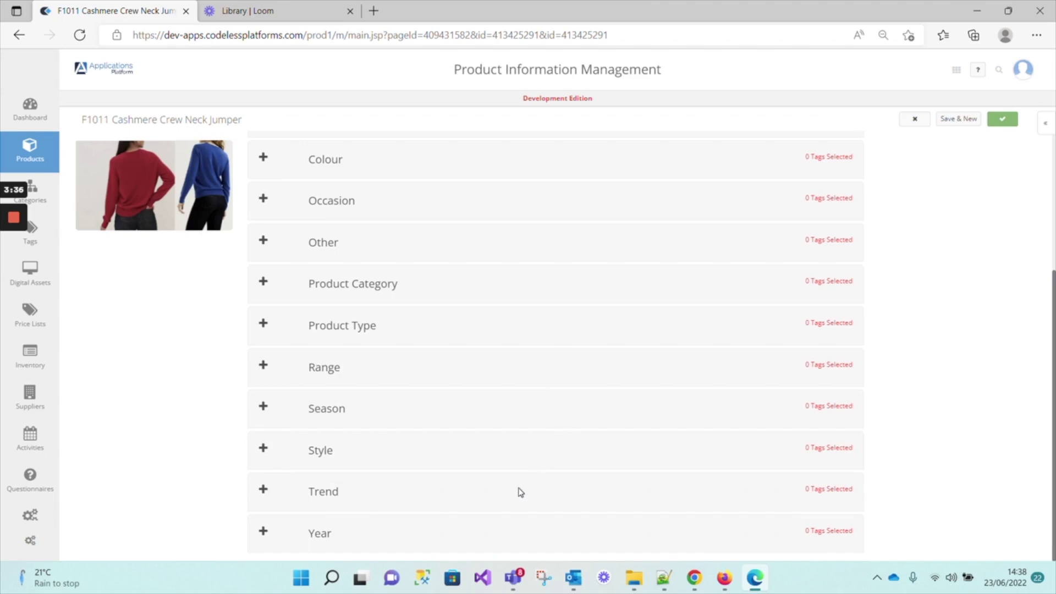
pyautogui.scroll(4, 520, 491)
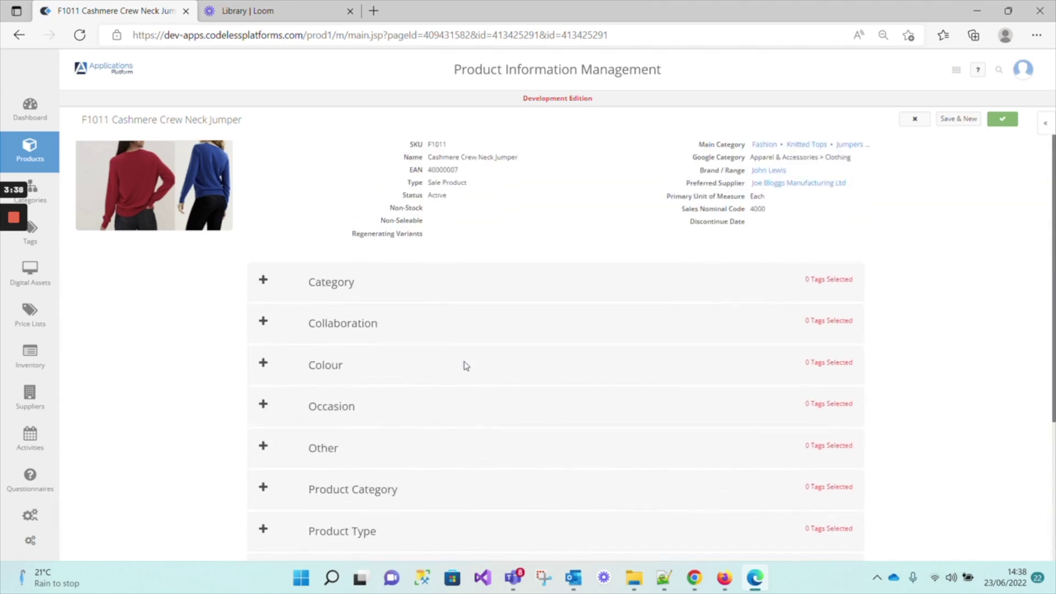
pyautogui.scroll(-4, 448, 334)
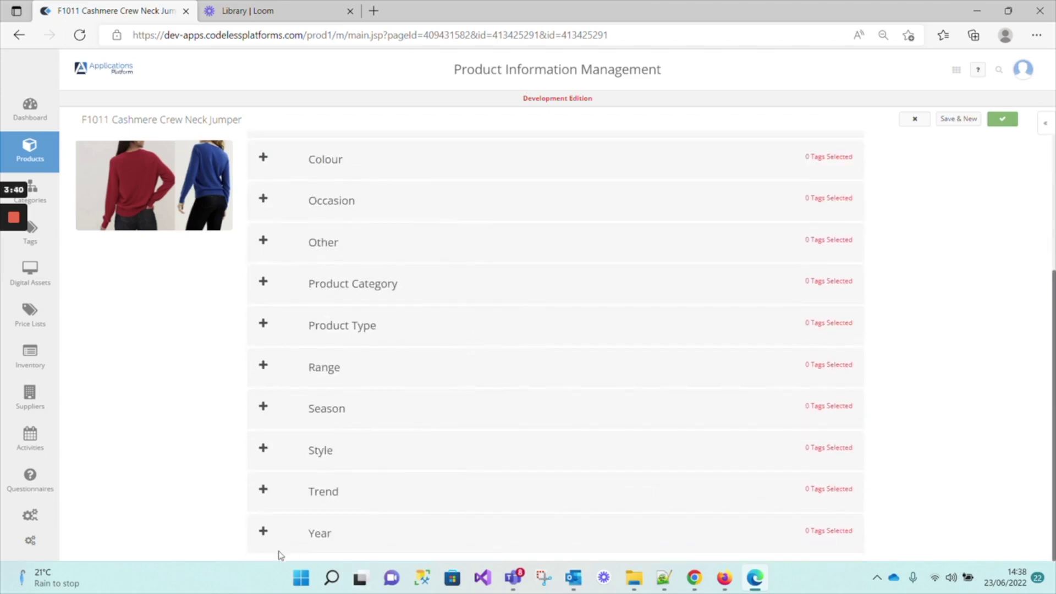
pyautogui.click(263, 532)
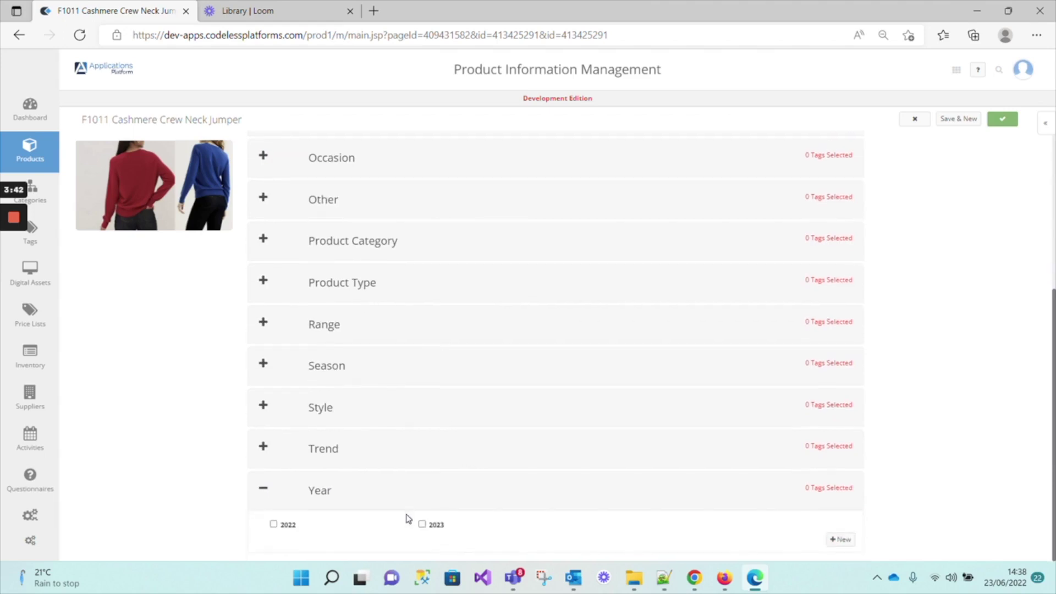
pyautogui.click(274, 527)
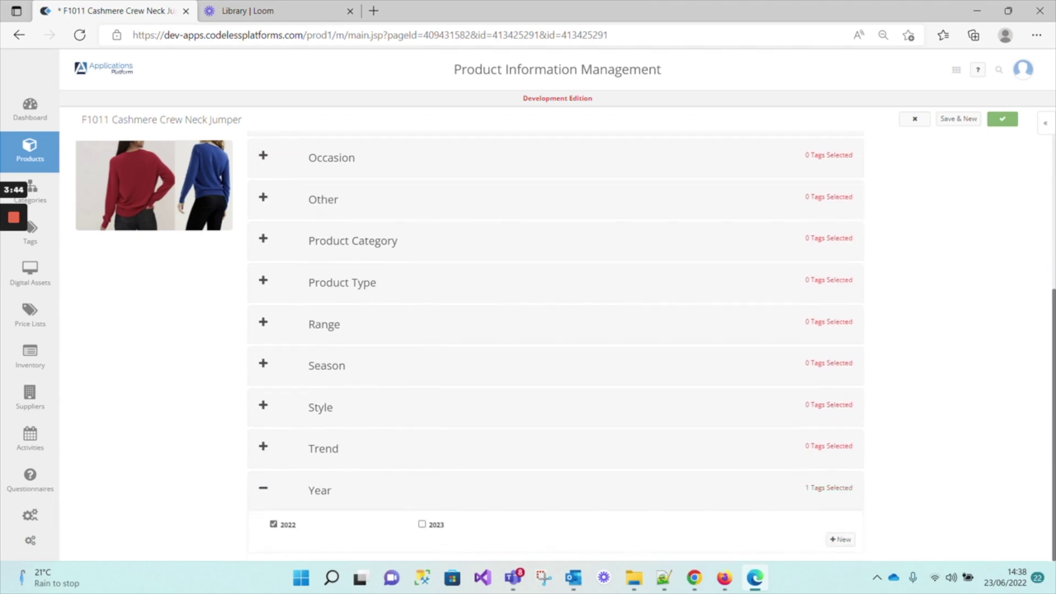
pyautogui.click(422, 525)
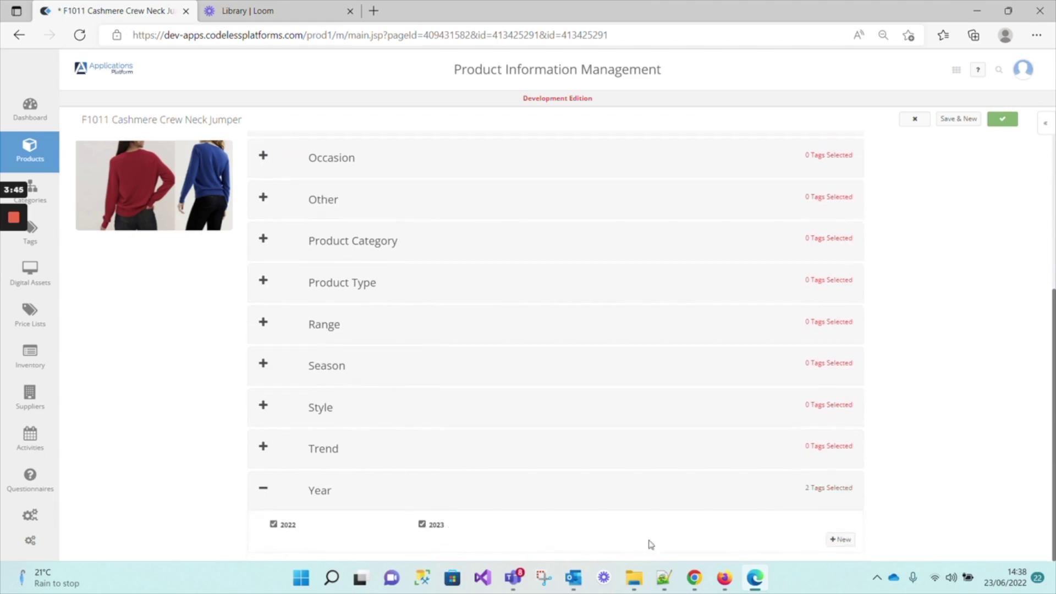
# Step: Quick-create a Year tag named 2024 from the product's tag editor and dismiss the error notification
pyautogui.click(841, 540)
pyautogui.click(549, 247)
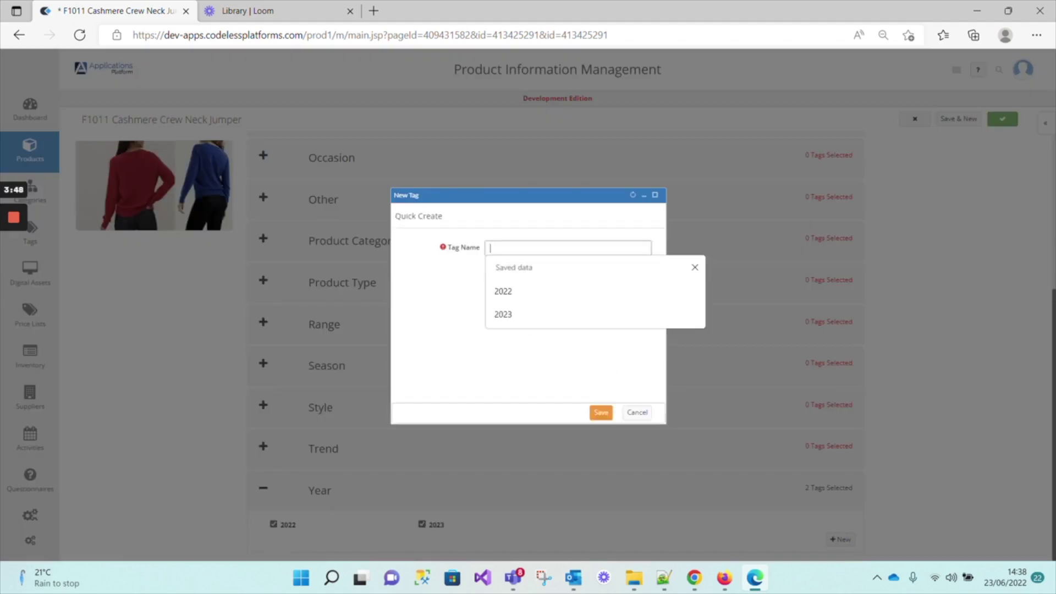
pyautogui.write('2023')
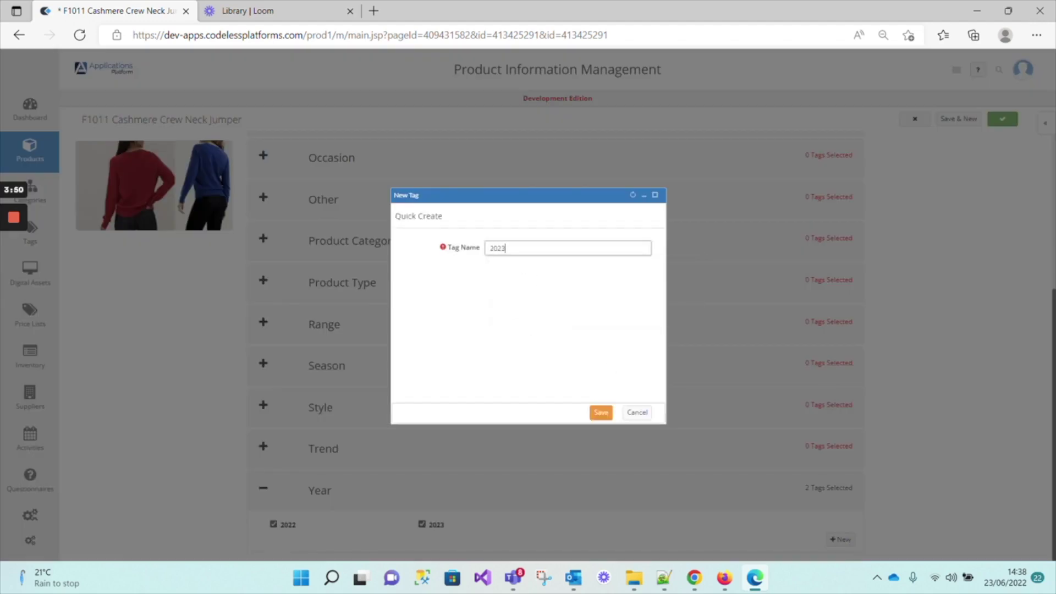
pyautogui.press('BackSpace')
pyautogui.write('4')
pyautogui.click(589, 414)
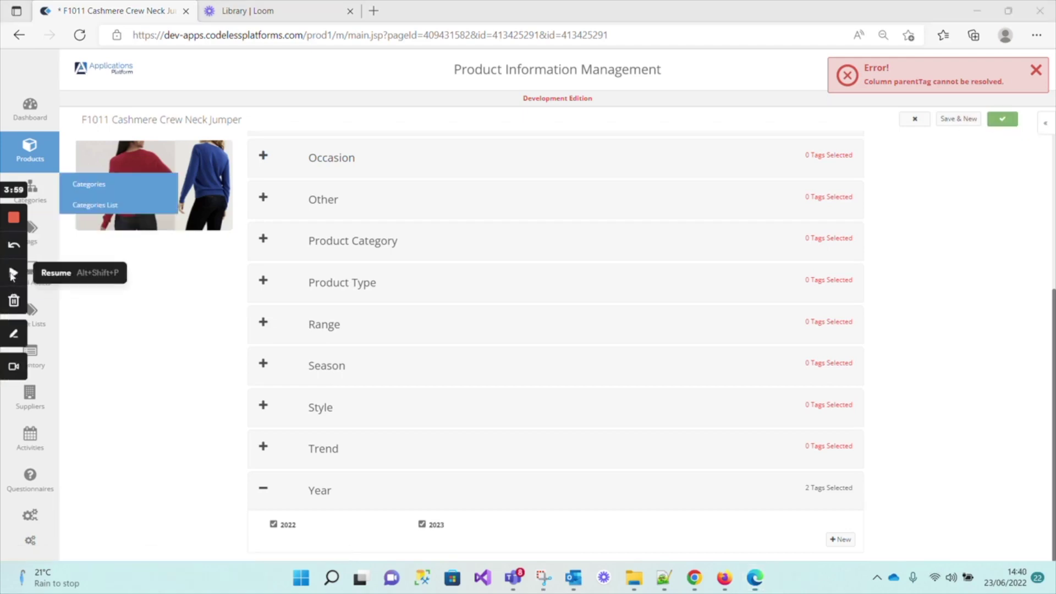
pyautogui.click(14, 273)
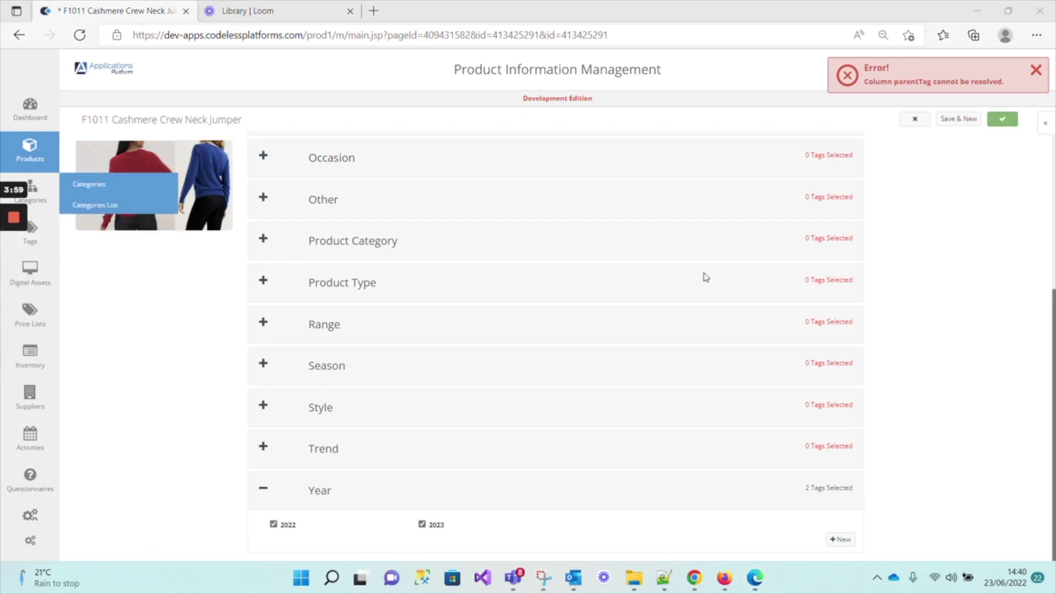
pyautogui.click(1035, 70)
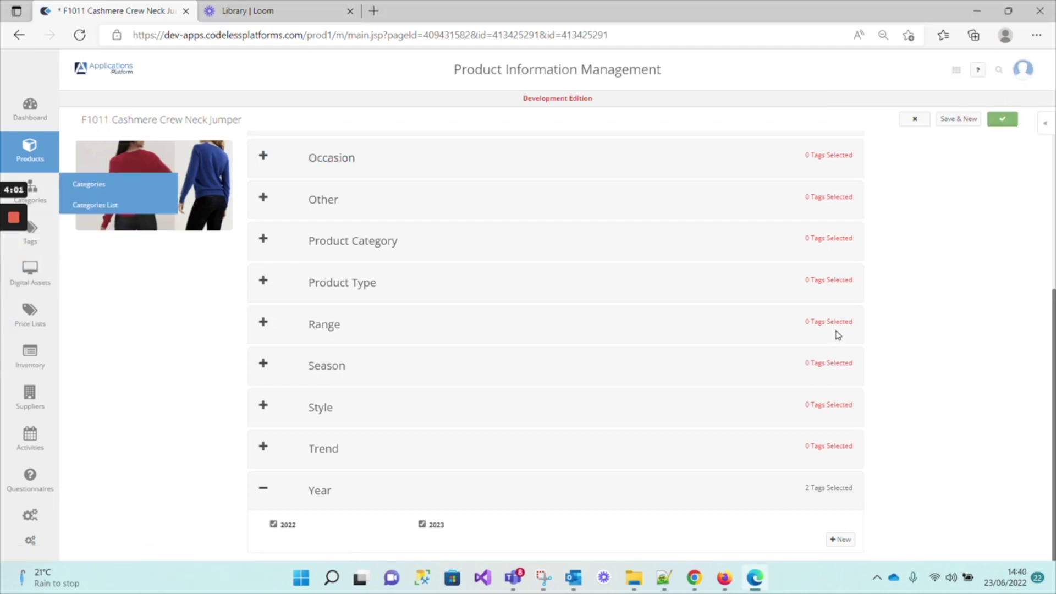
# Step: Select the Autumn and Winter tags under Season and save the product's tags
pyautogui.click(264, 365)
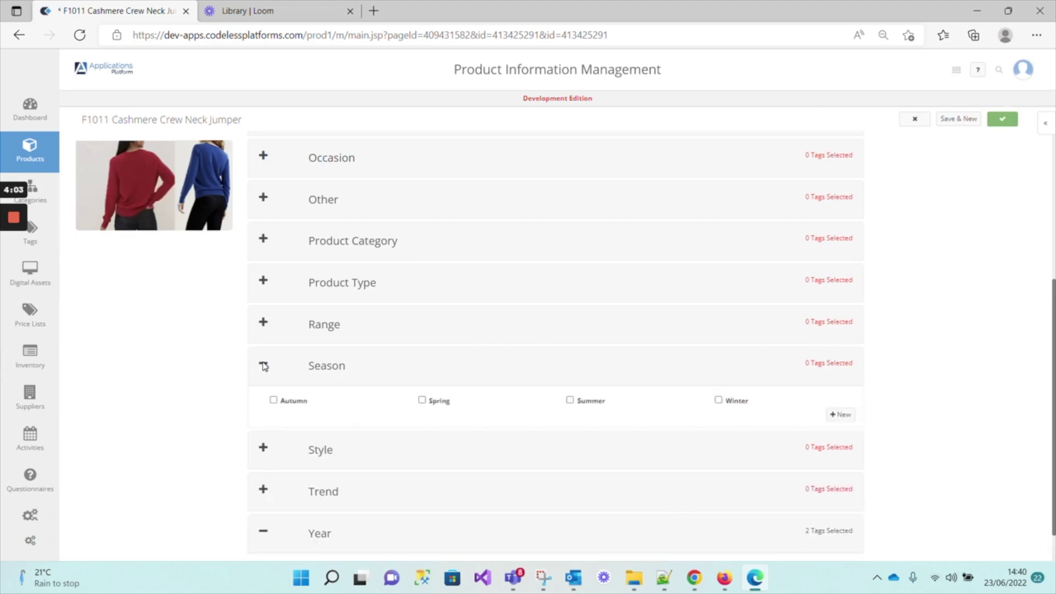
pyautogui.click(274, 401)
pyautogui.click(719, 400)
pyautogui.click(1001, 118)
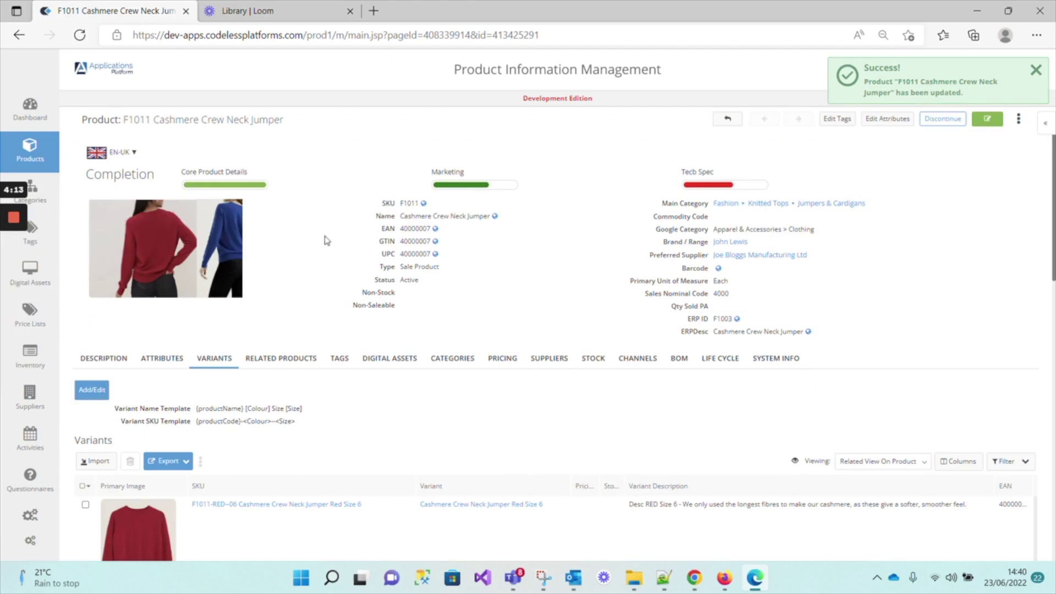
# Step: Reopen the jumper's tags for editing and select the Blue tag under Colour
pyautogui.scroll(-2, 326, 240)
pyautogui.scroll(2, 328, 237)
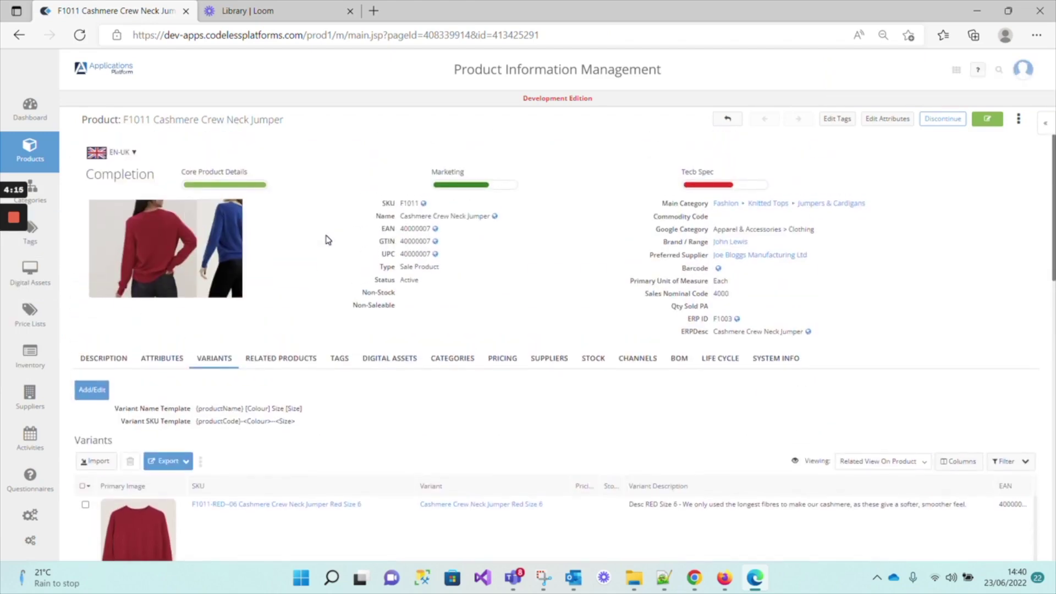
pyautogui.click(837, 119)
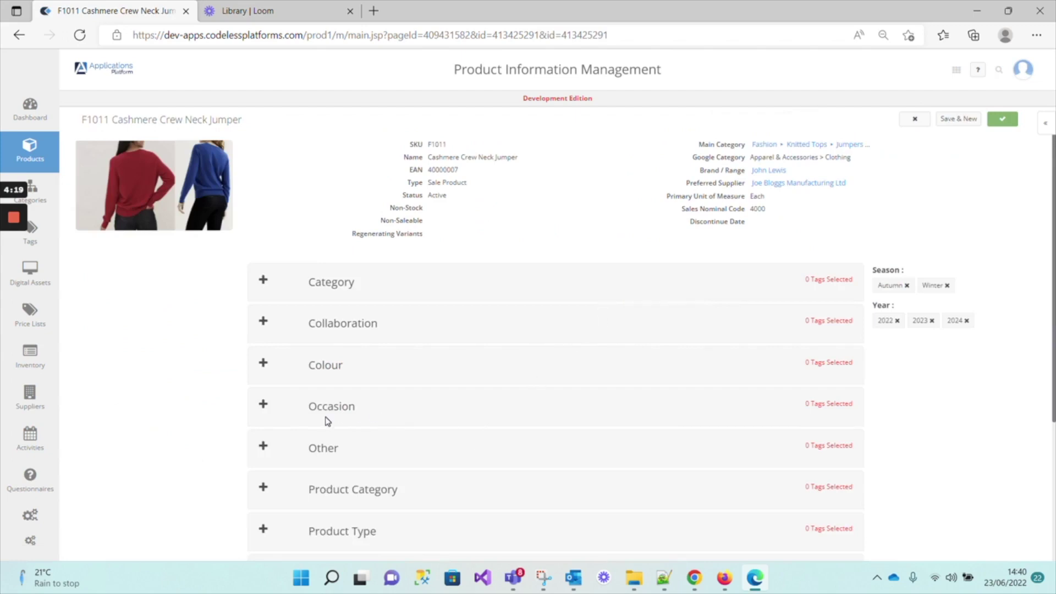
pyautogui.click(264, 364)
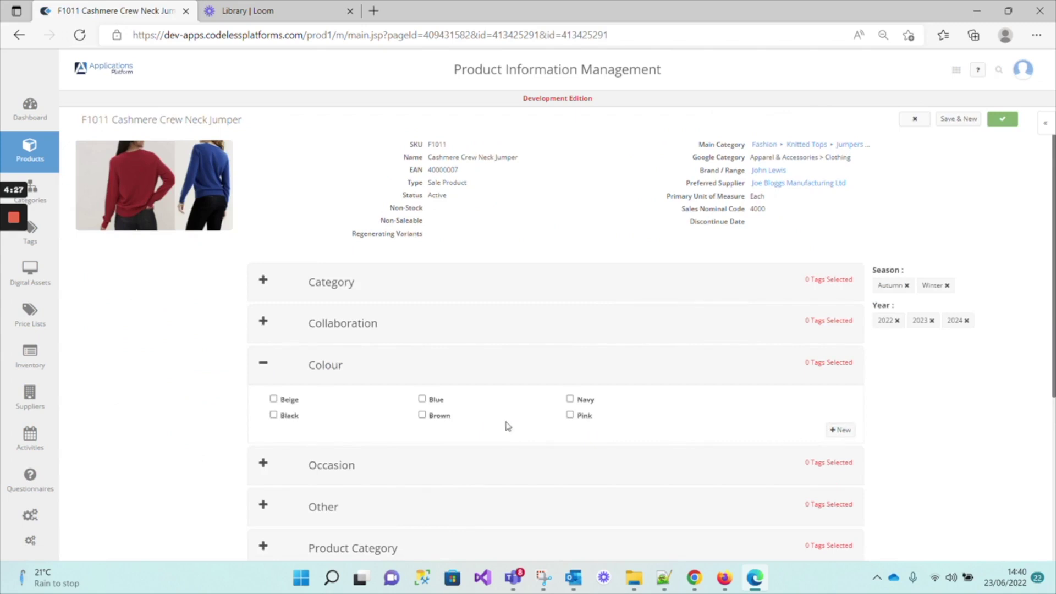
pyautogui.click(422, 399)
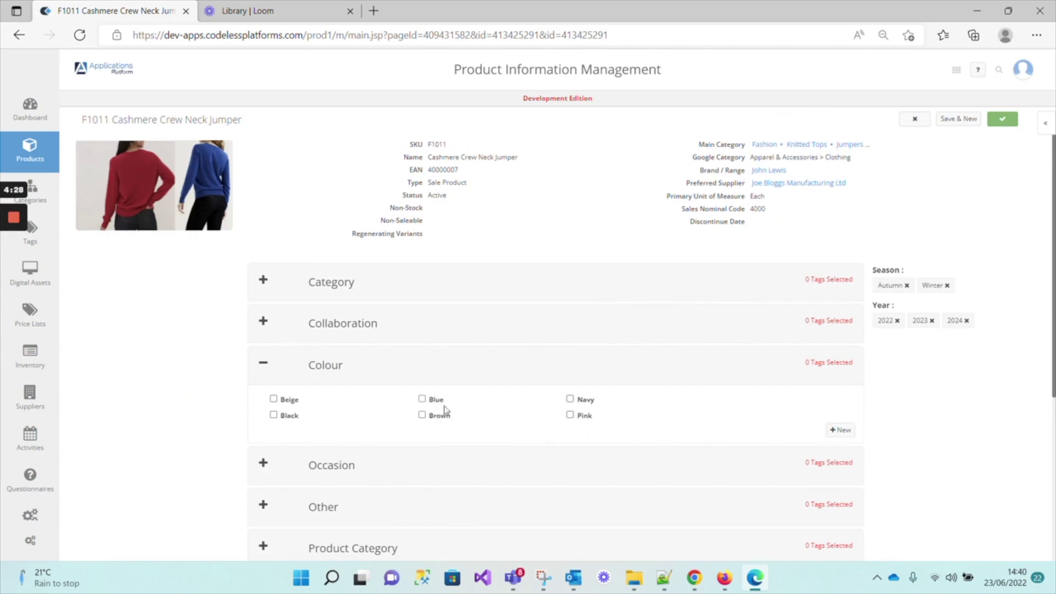
# Step: Quick-create a Colour tag named Red from the product's tag editor and save the product's tags
pyautogui.click(839, 429)
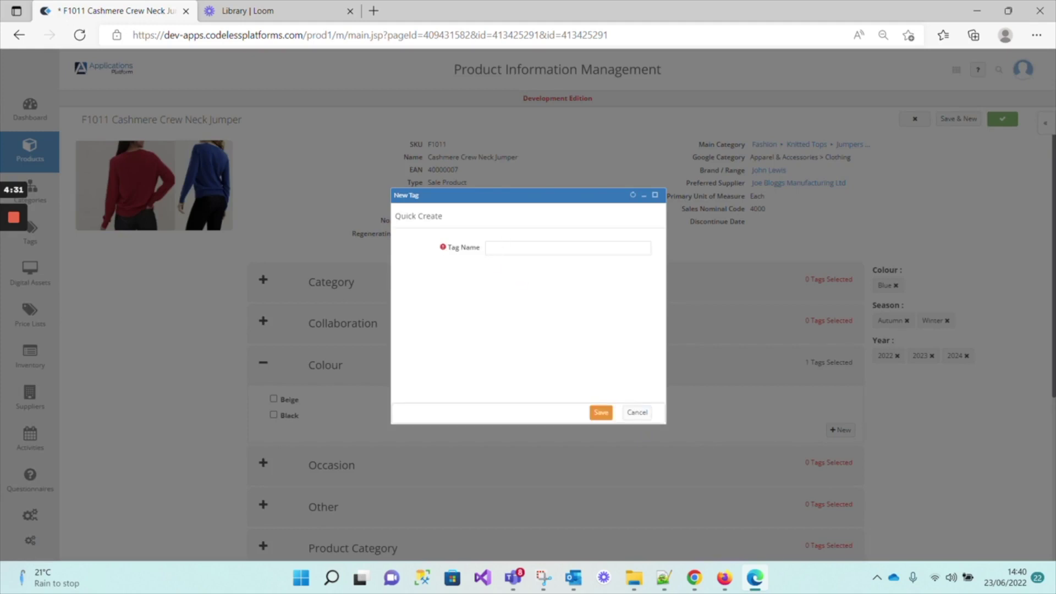
pyautogui.click(502, 248)
pyautogui.write('Red')
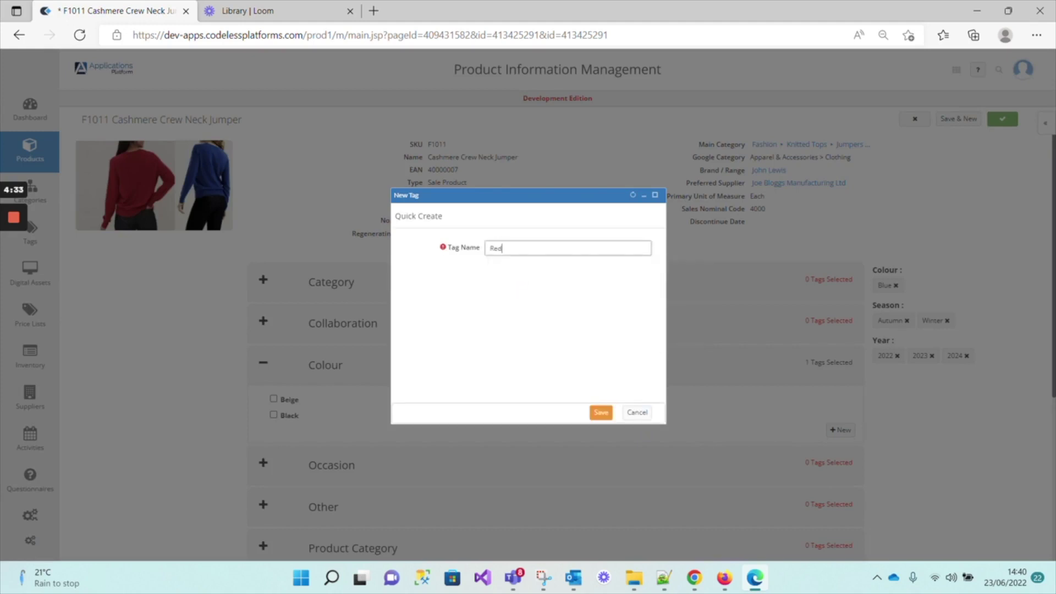
pyautogui.click(600, 413)
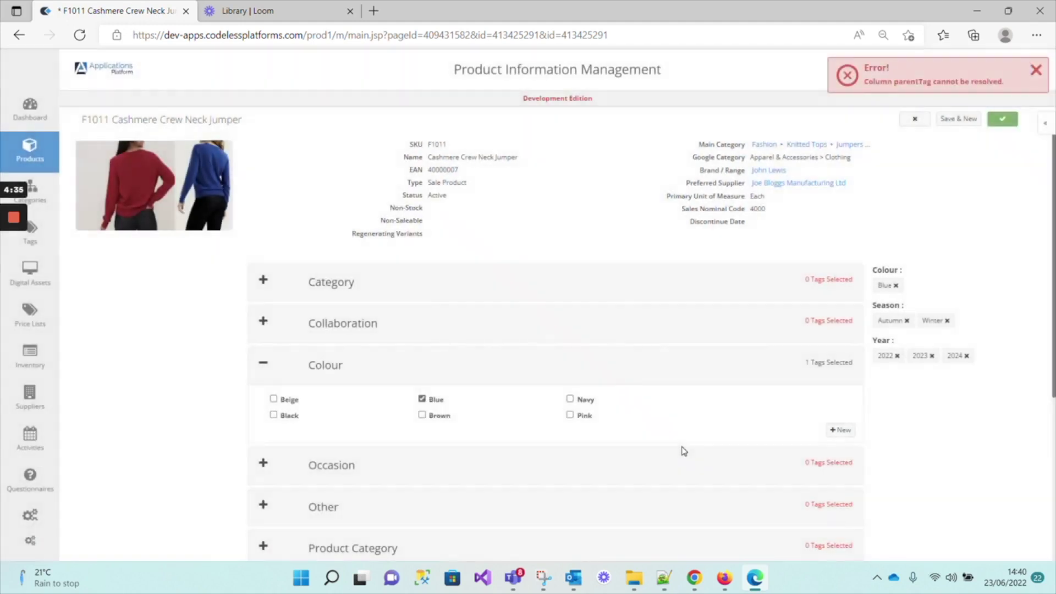
pyautogui.click(1014, 120)
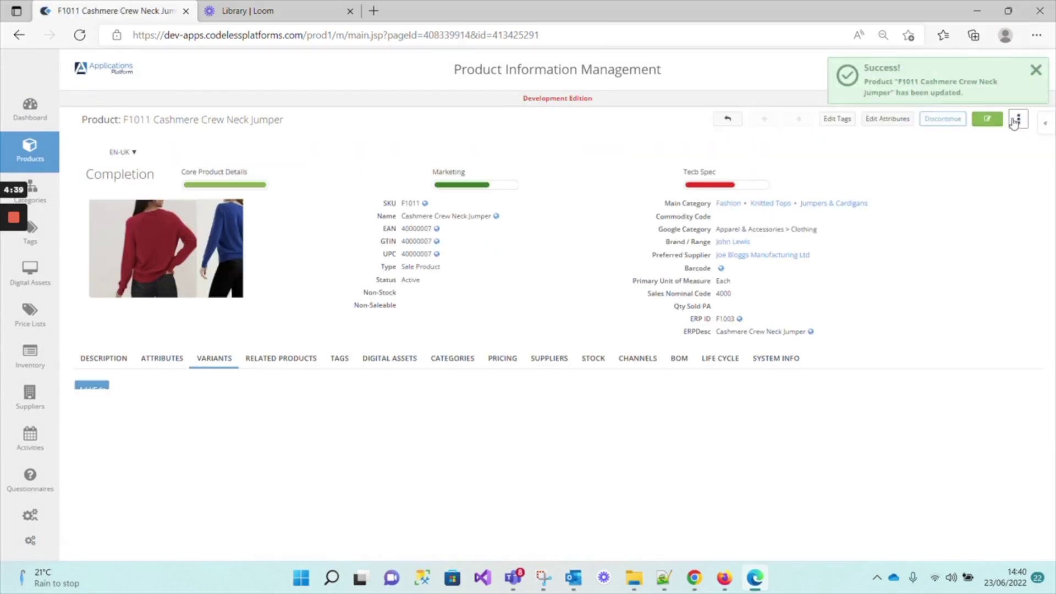
# Step: Reopen the jumper's tags for editing and select the Day to Night tag under Occasion
pyautogui.click(836, 118)
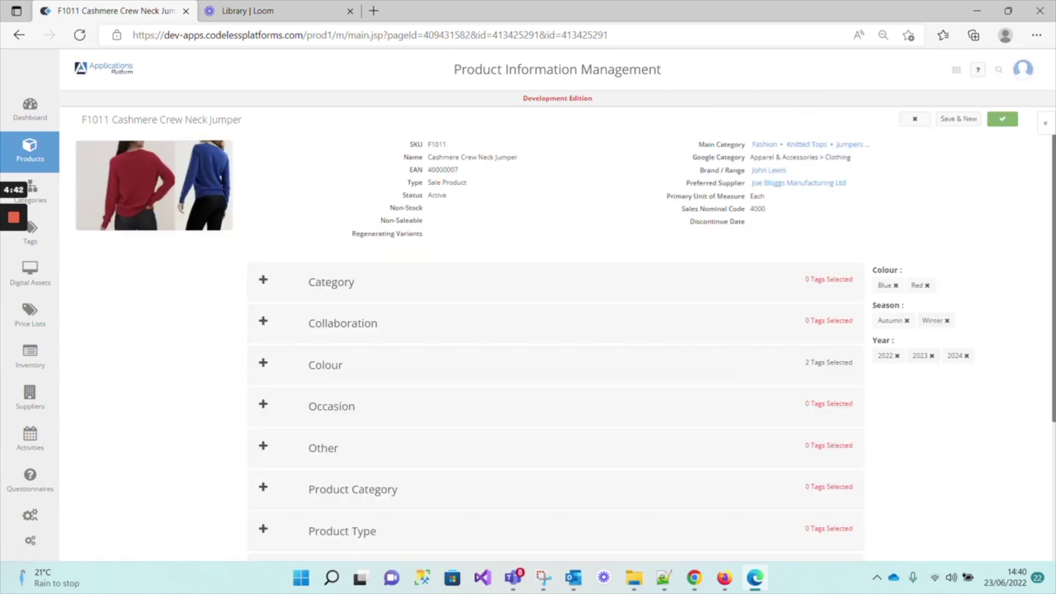
pyautogui.click(263, 404)
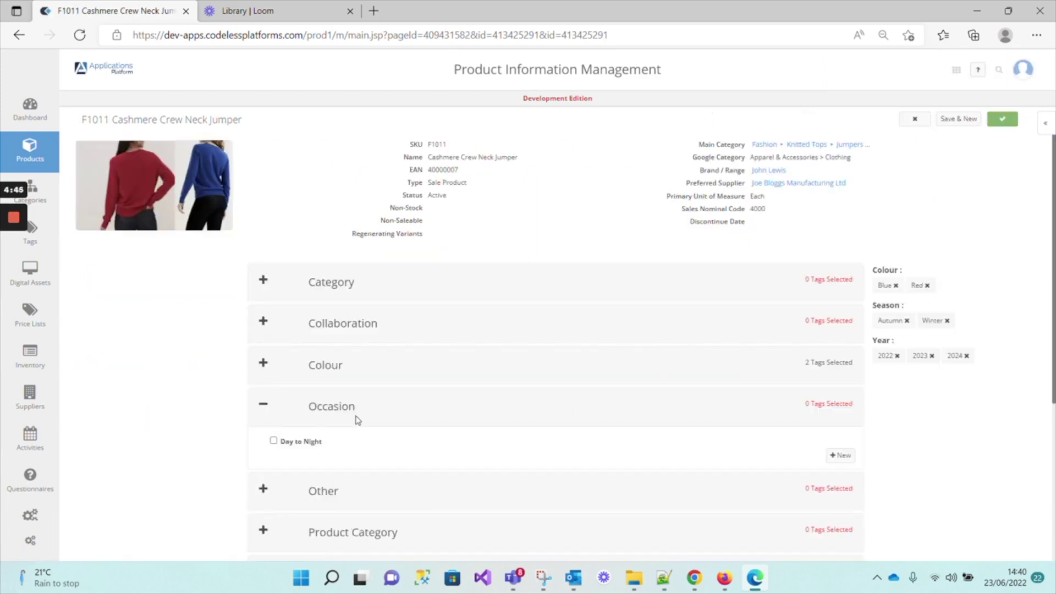
pyautogui.click(274, 441)
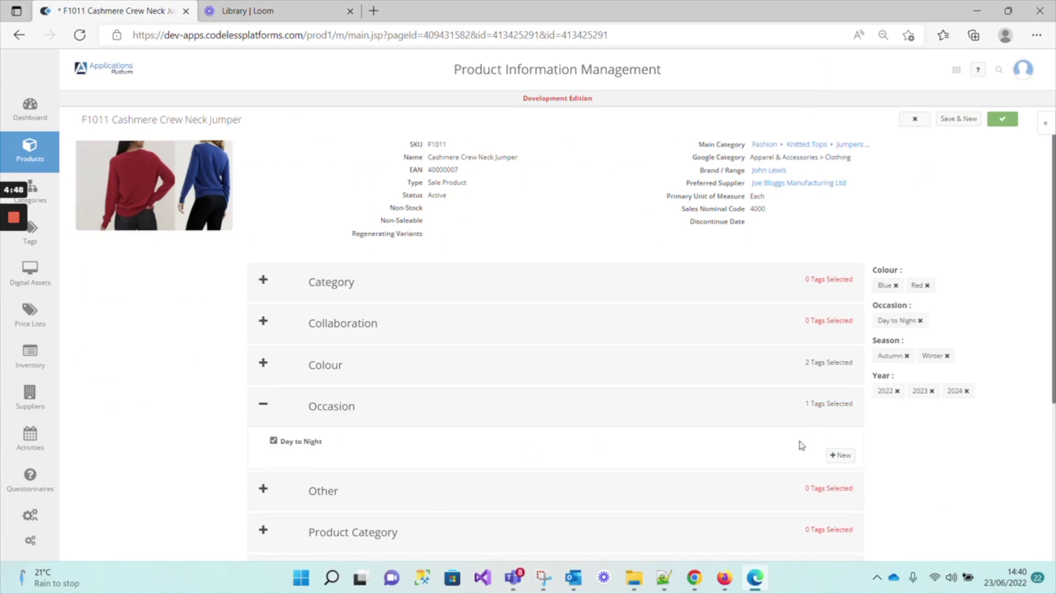
# Step: Check the Other tag type for tags and select the Clothing tag under Product Category
pyautogui.click(263, 488)
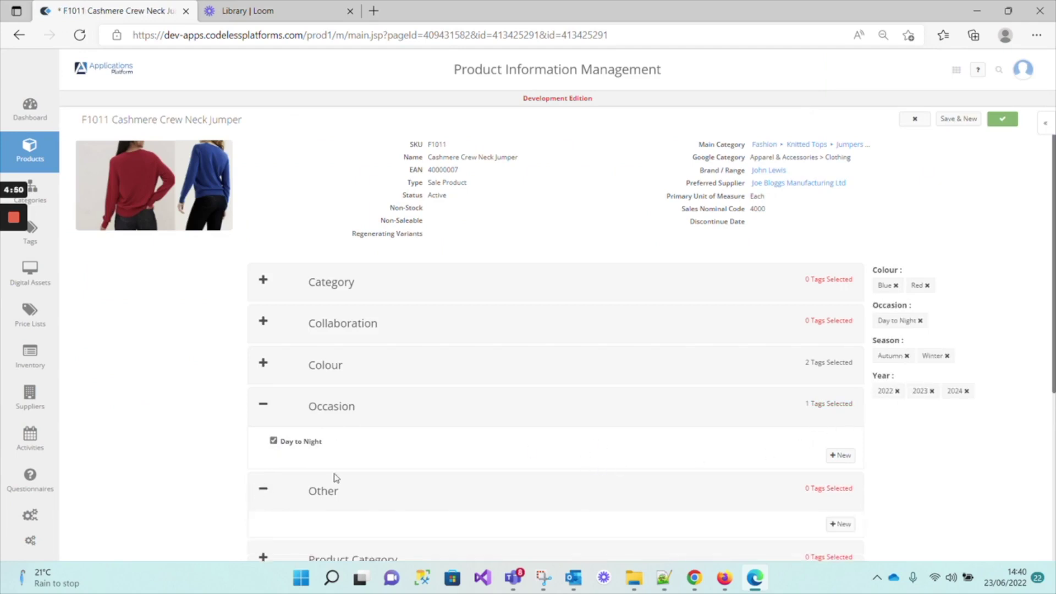
pyautogui.scroll(-5, 337, 477)
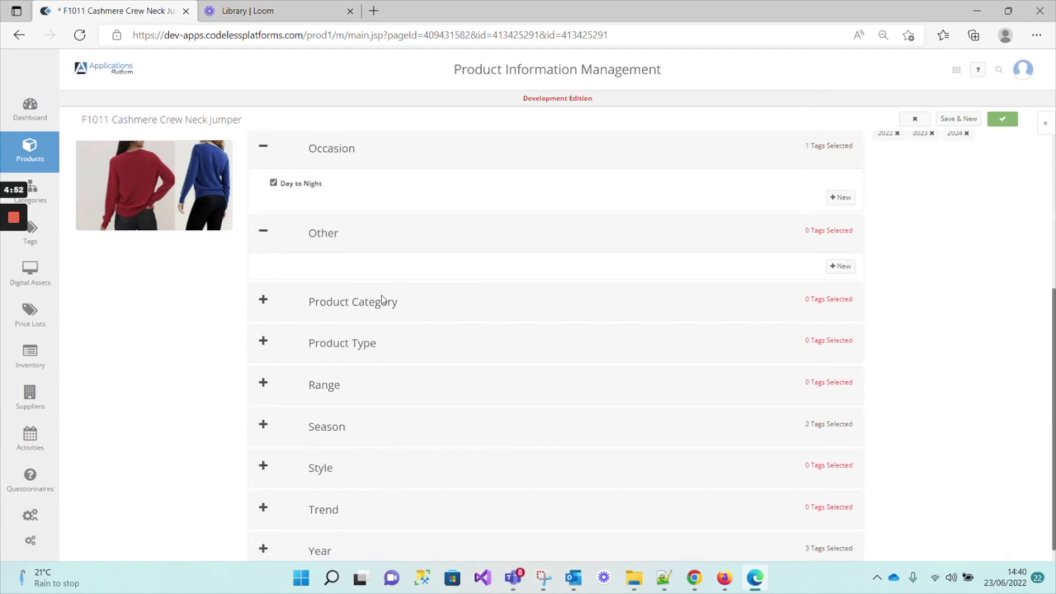
pyautogui.click(263, 301)
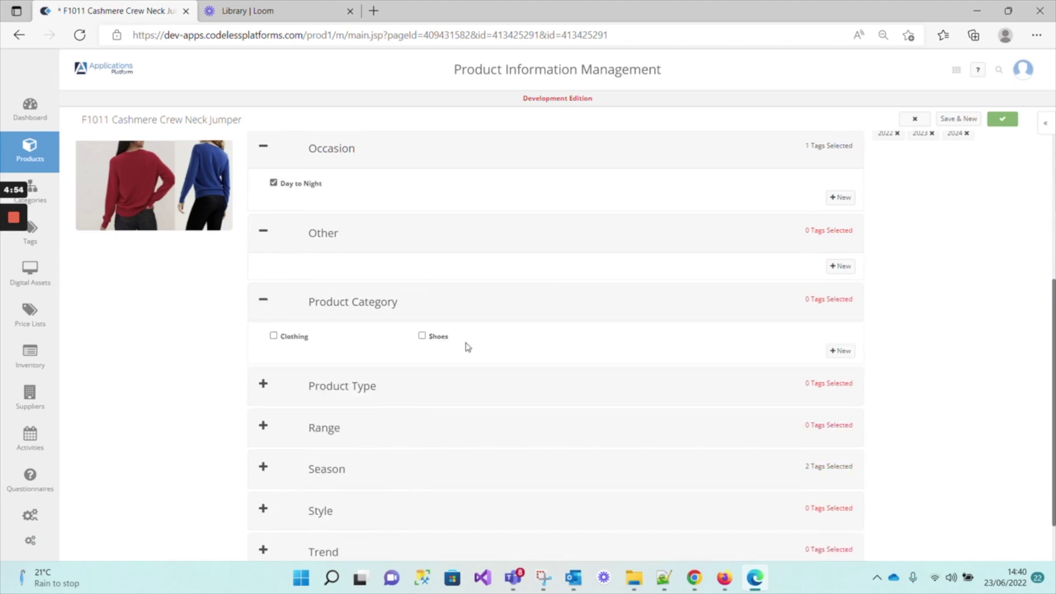
pyautogui.click(274, 336)
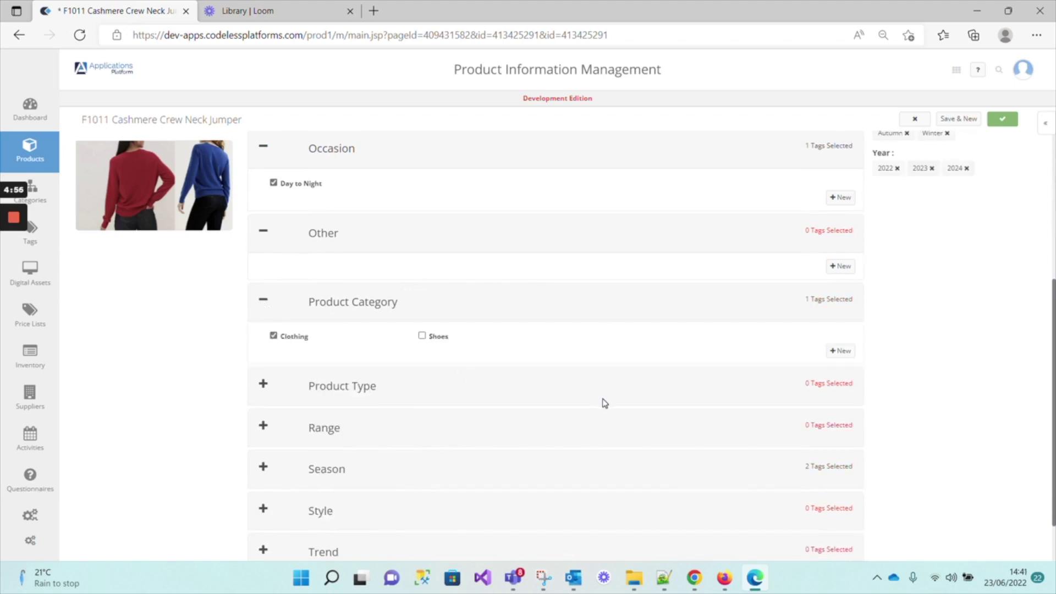
# Step: Quick-create a Product Type tag named Women from the product's tag editor and save the product's tags
pyautogui.click(262, 384)
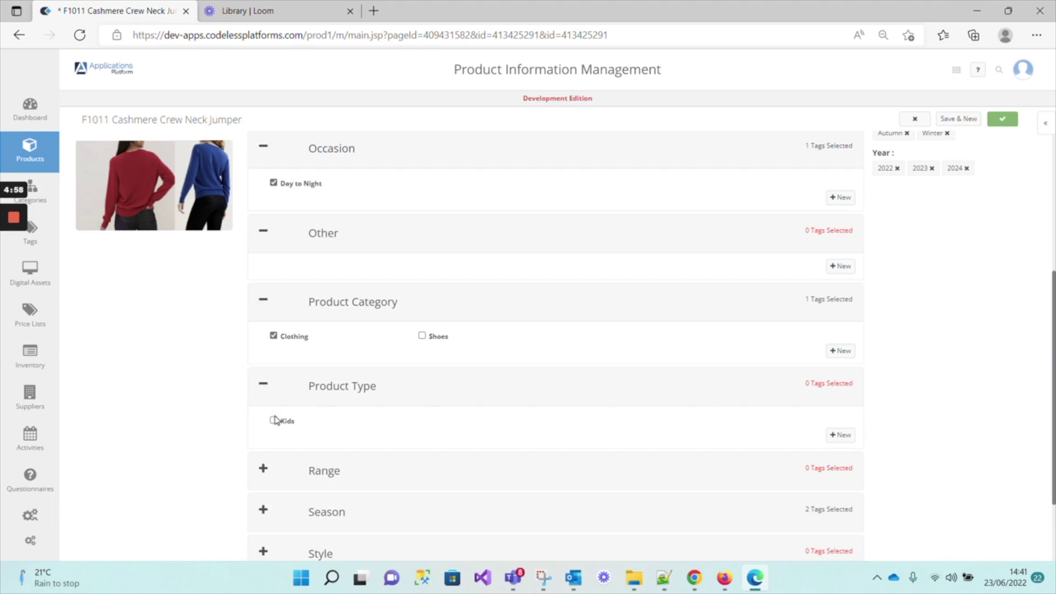
pyautogui.click(840, 434)
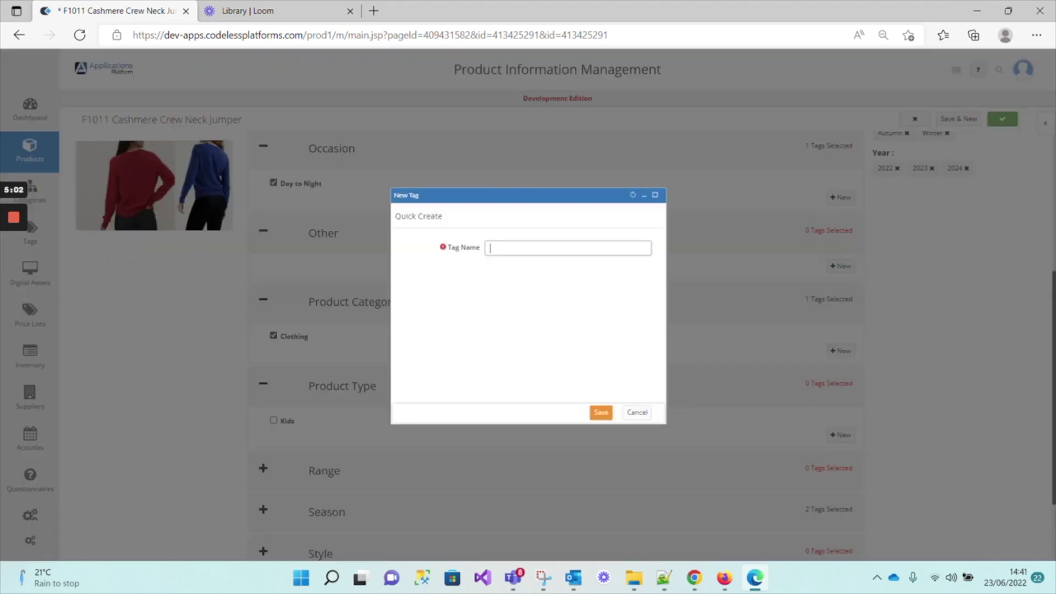
pyautogui.write('Women')
pyautogui.click(601, 411)
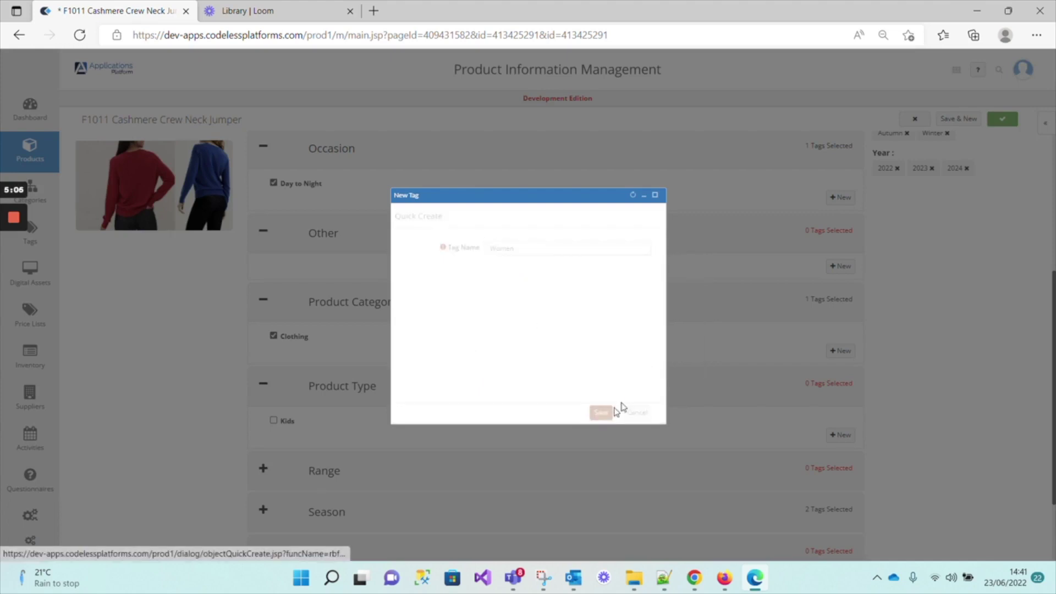
pyautogui.click(1036, 71)
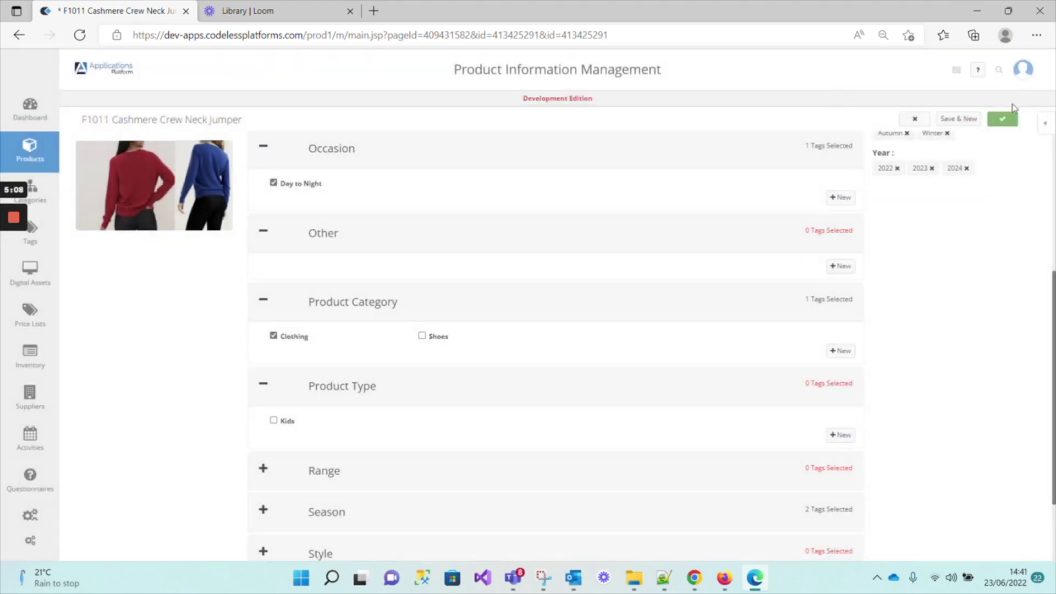
pyautogui.click(1002, 119)
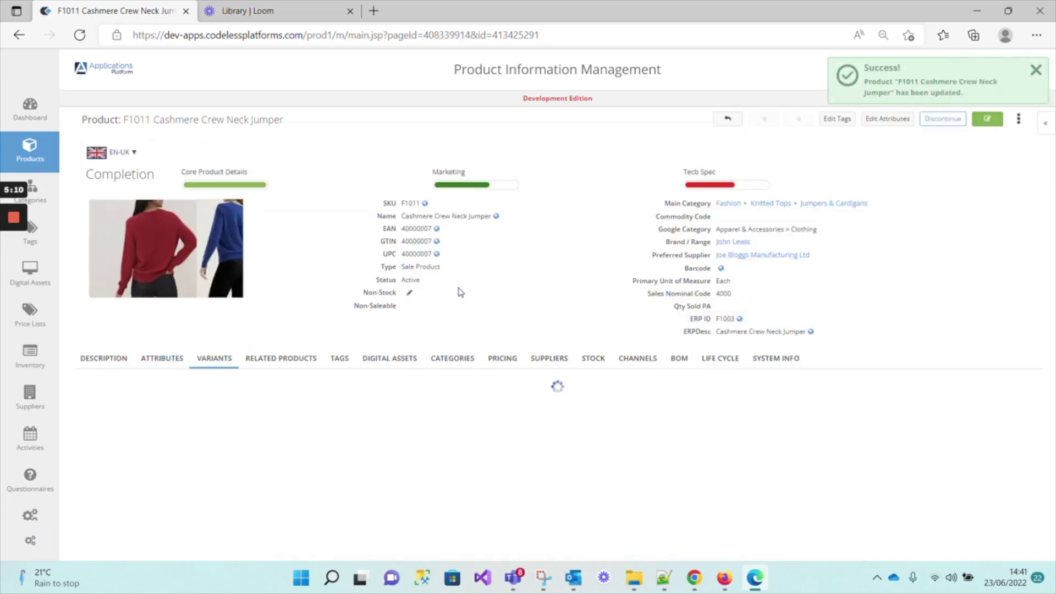
# Step: Review all tags assigned to the F1011 jumper, grouped by tag type, on its product record
pyautogui.scroll(-5, 461, 299)
pyautogui.scroll(4, 463, 299)
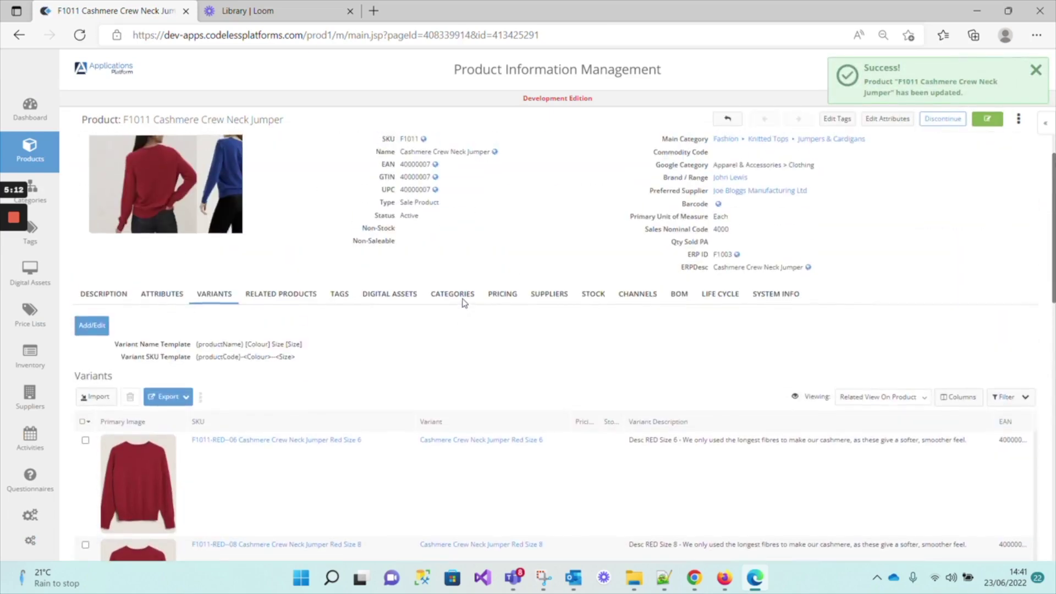
pyautogui.click(337, 296)
pyautogui.scroll(-1, 373, 366)
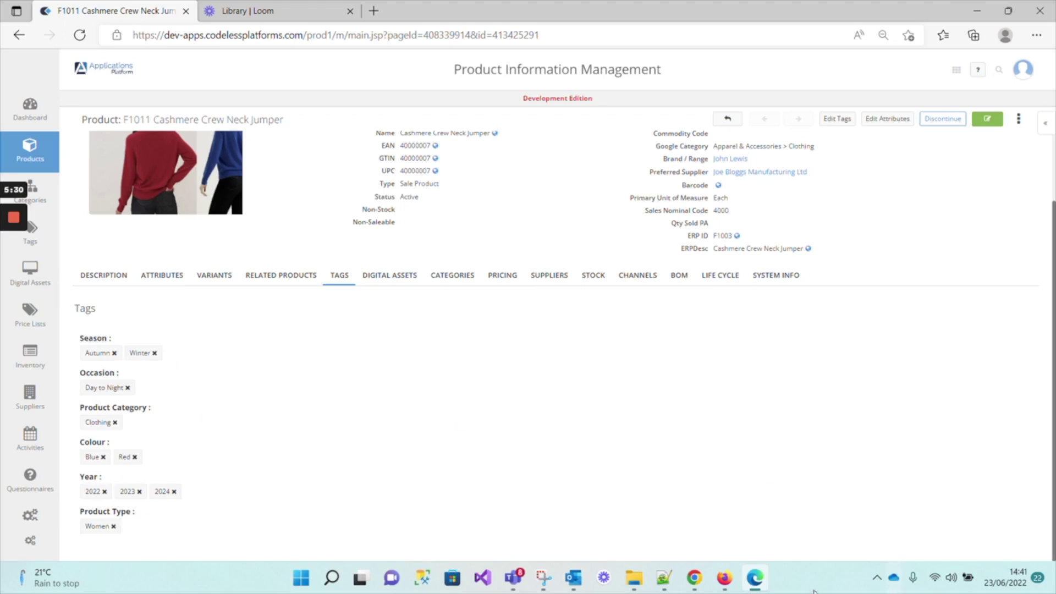
# Step: Switch to Firefox and examine the tags on the Angus Detachable Belt Blazer Dress Nude product in the Shopify admin
pyautogui.click(732, 584)
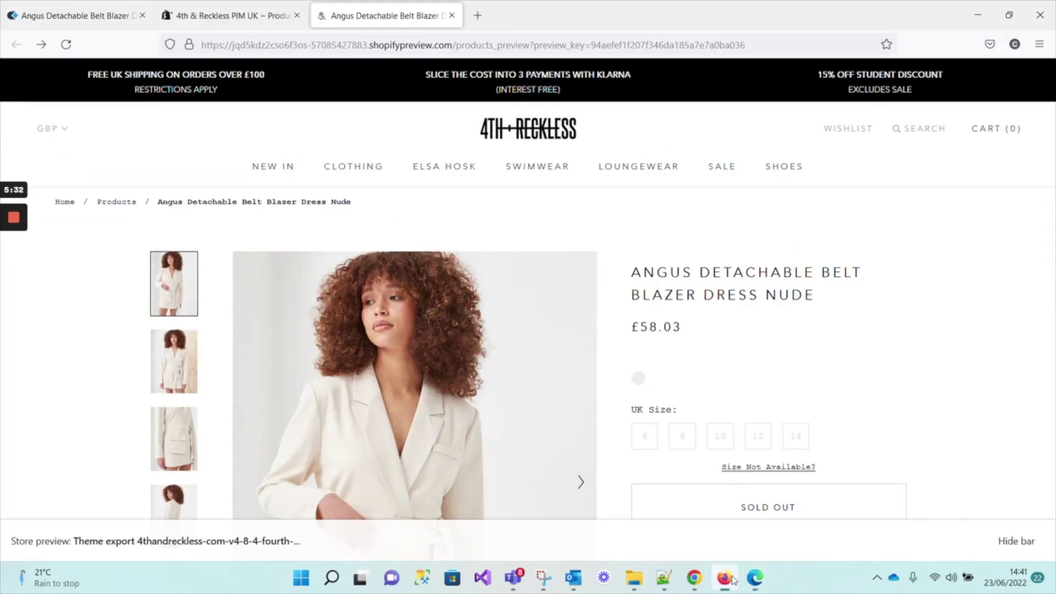
pyautogui.click(286, 11)
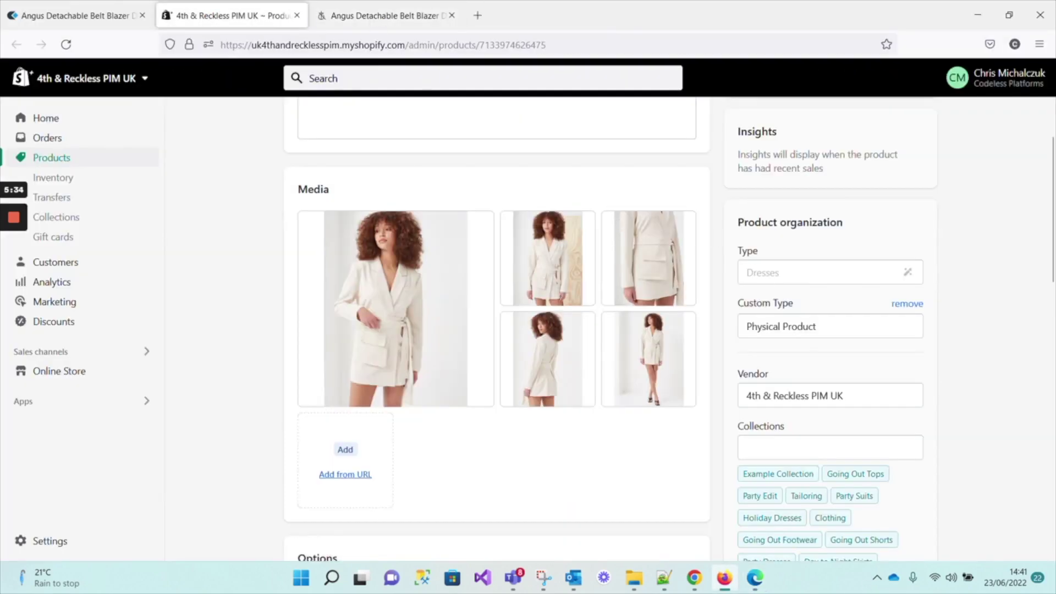
pyautogui.scroll(-10, 923, 400)
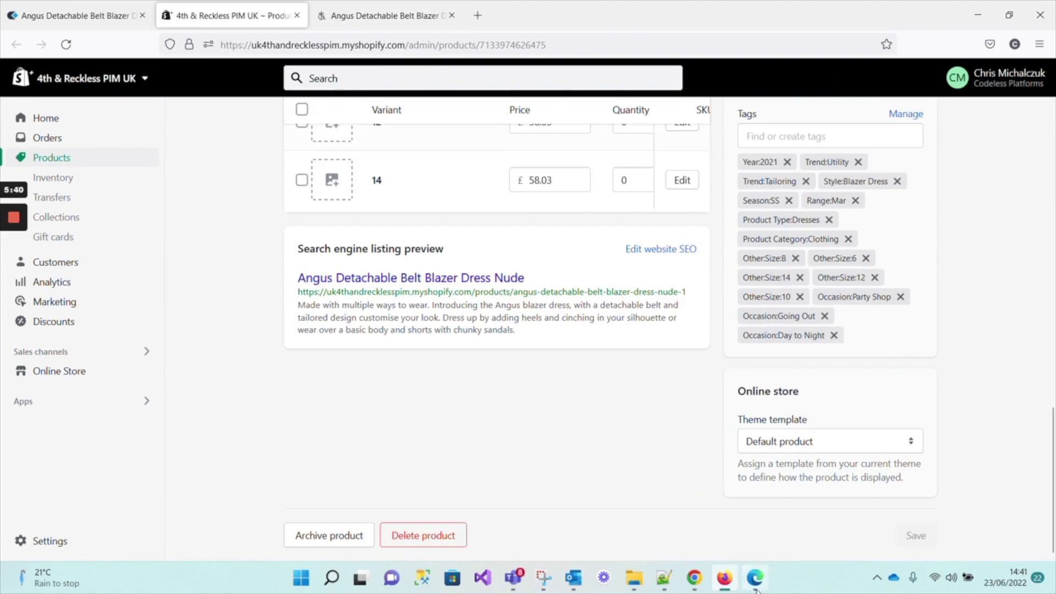
pyautogui.moveTo(755, 588)
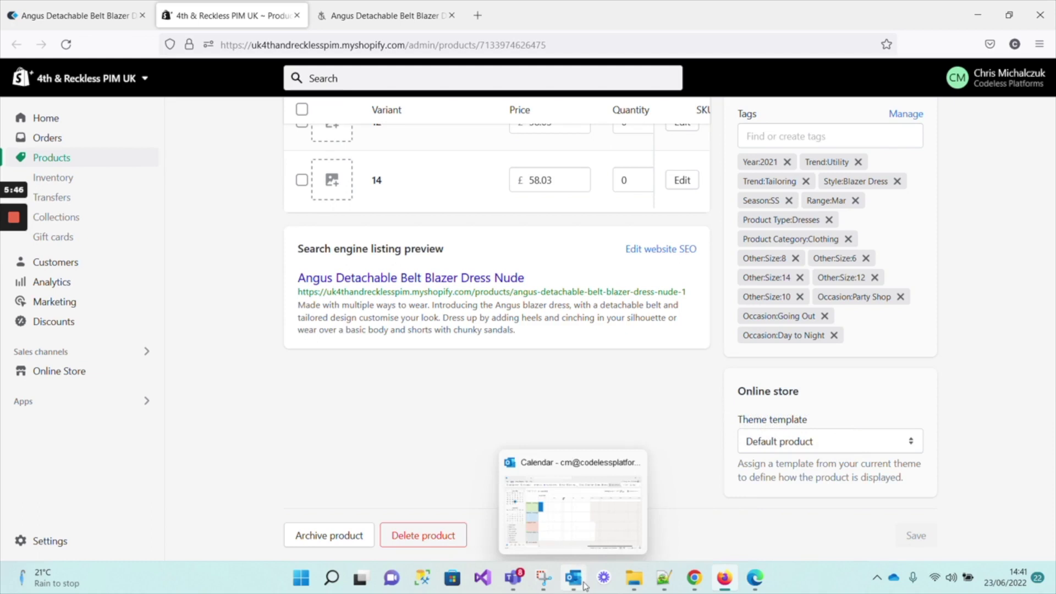
pyautogui.moveTo(699, 583)
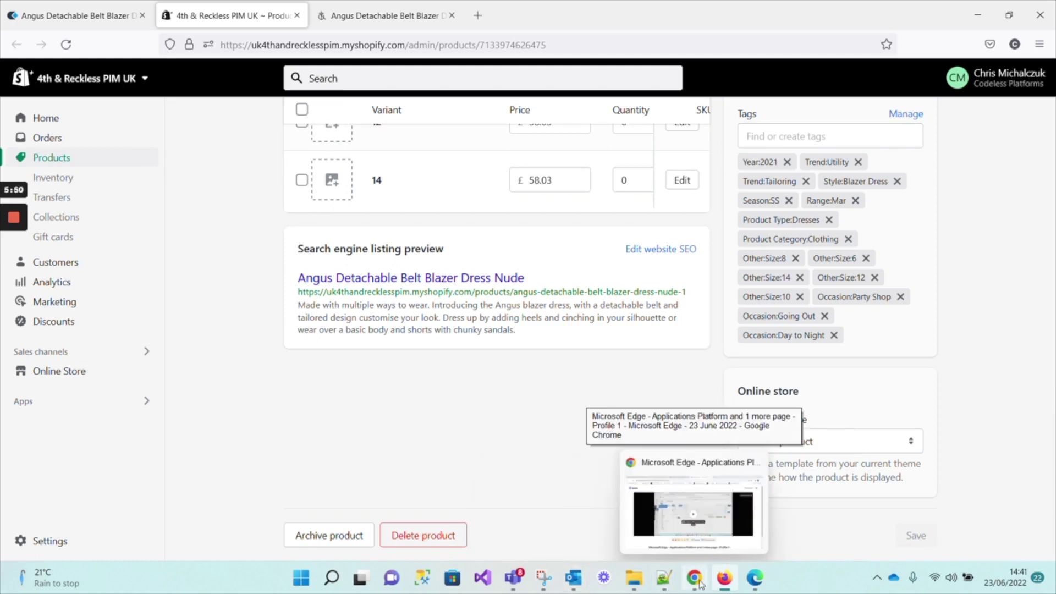
pyautogui.moveTo(583, 587)
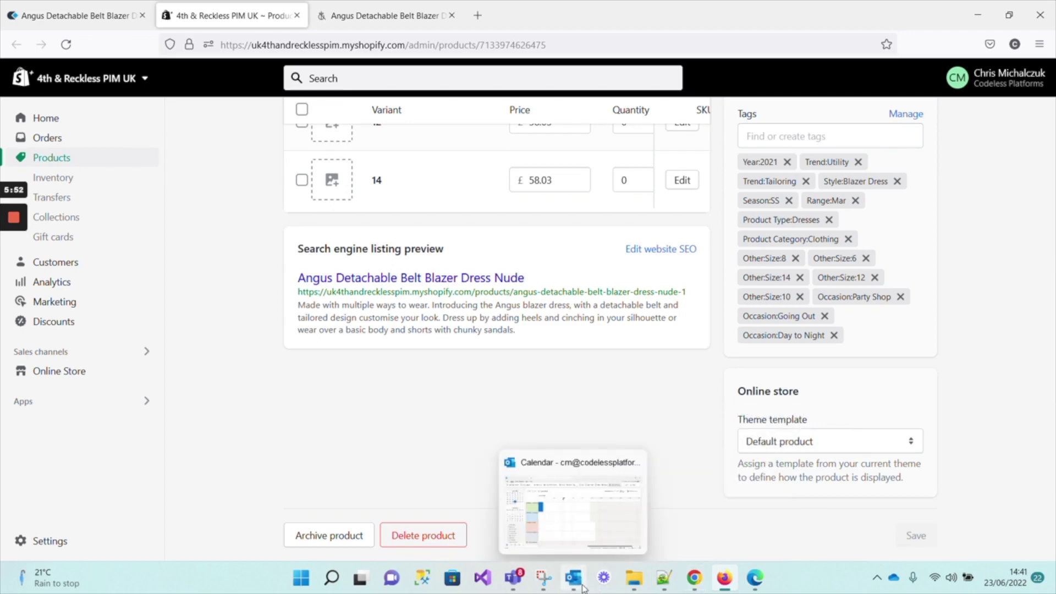